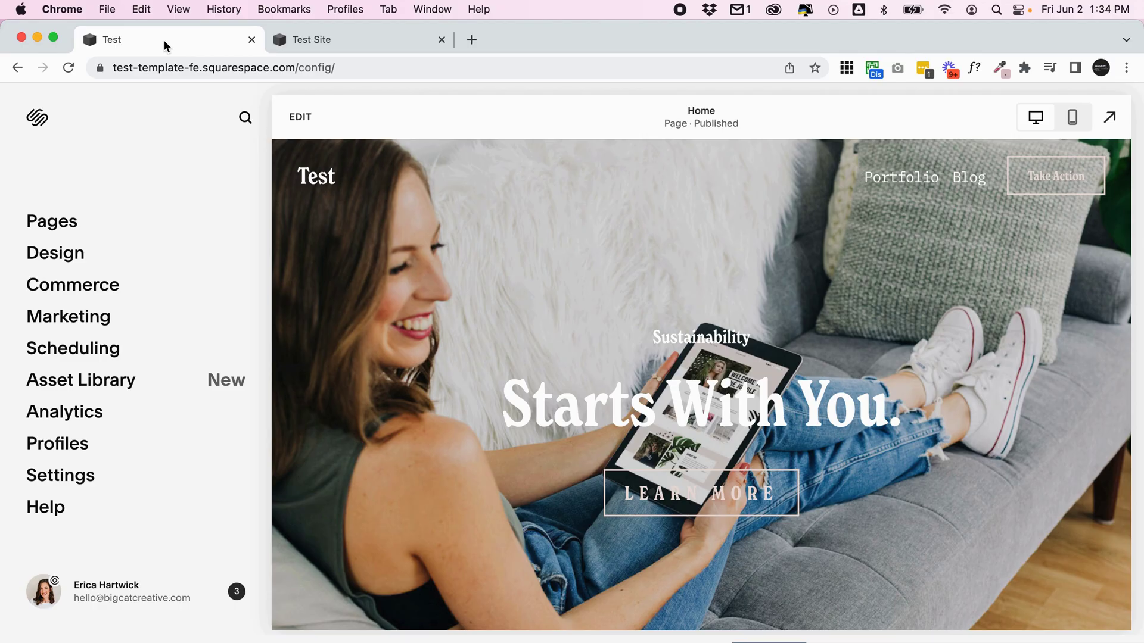
Step: Show all site files in the Asset Library and bring up its Add New choices
{"action": "left_click", "coordinate": [94, 384]}
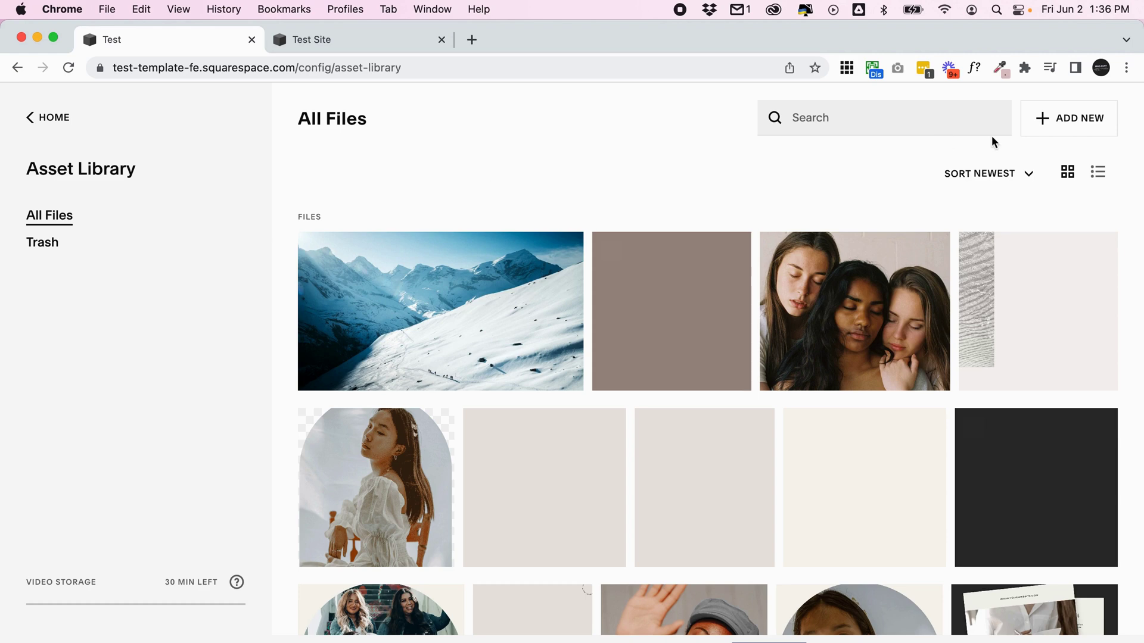
{"action": "left_click", "coordinate": [1047, 132]}
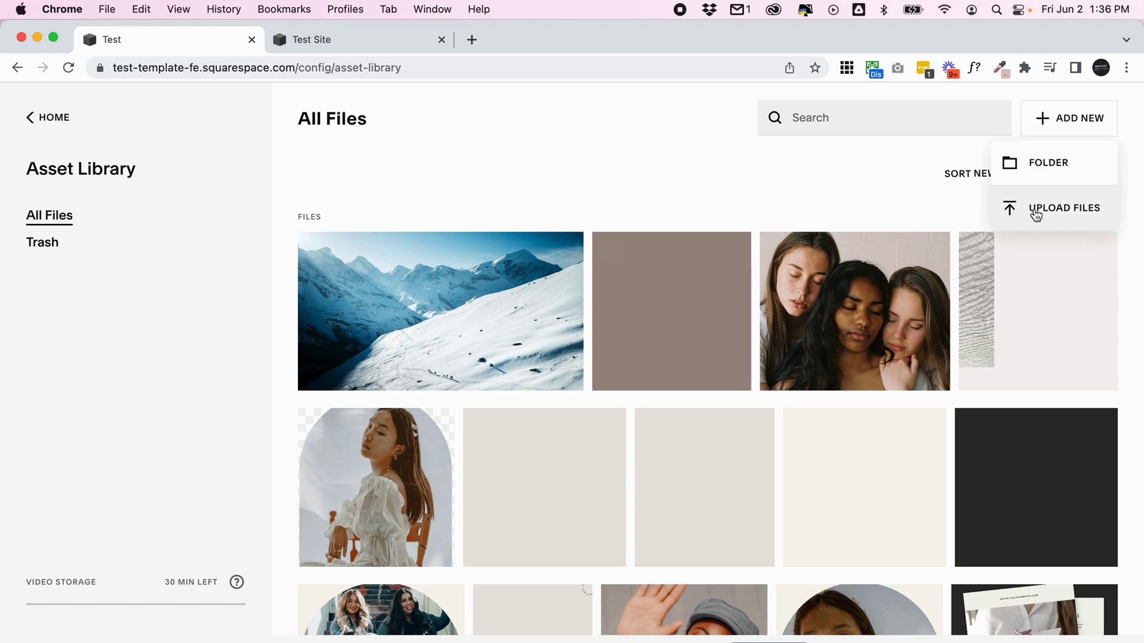
Step: Create a new Asset Library folder named 'Folder 1'
{"action": "left_click", "coordinate": [1037, 163]}
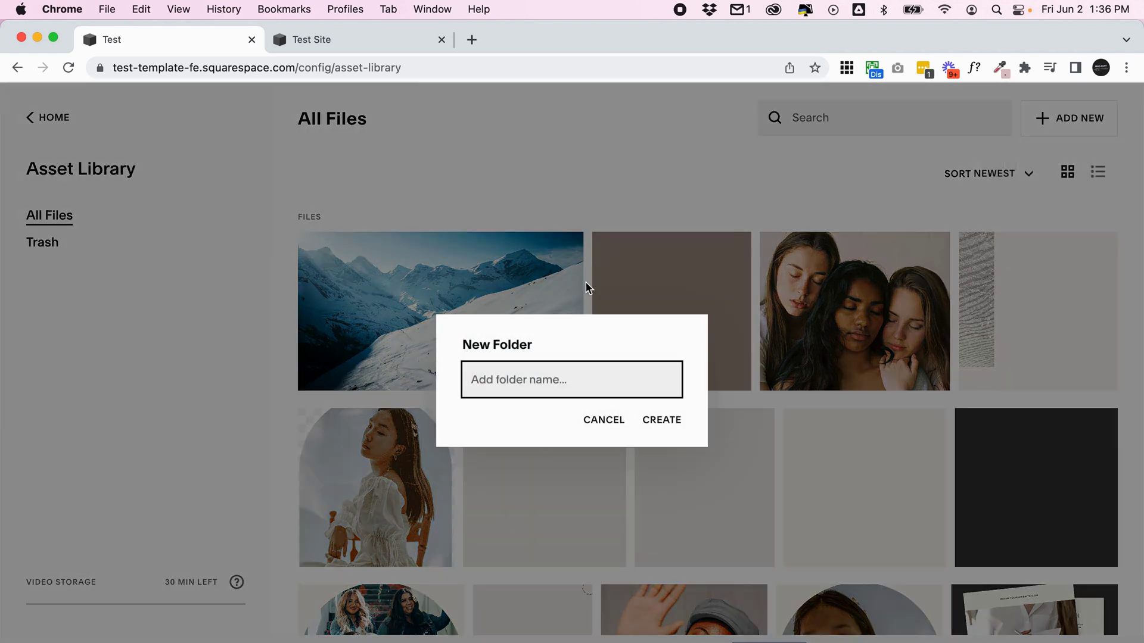
{"action": "type", "text": "Folder 1"}
{"action": "key", "text": "Return"}
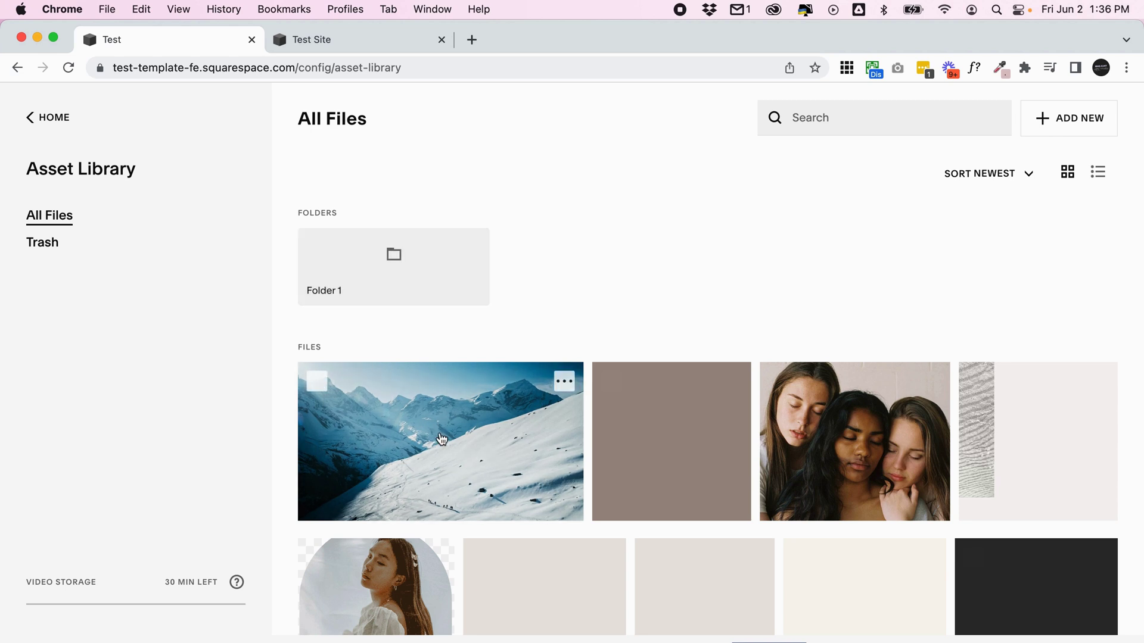
Step: Move the snowy mountain photo and the plain brown image into Folder 1
{"action": "left_click", "coordinate": [317, 381]}
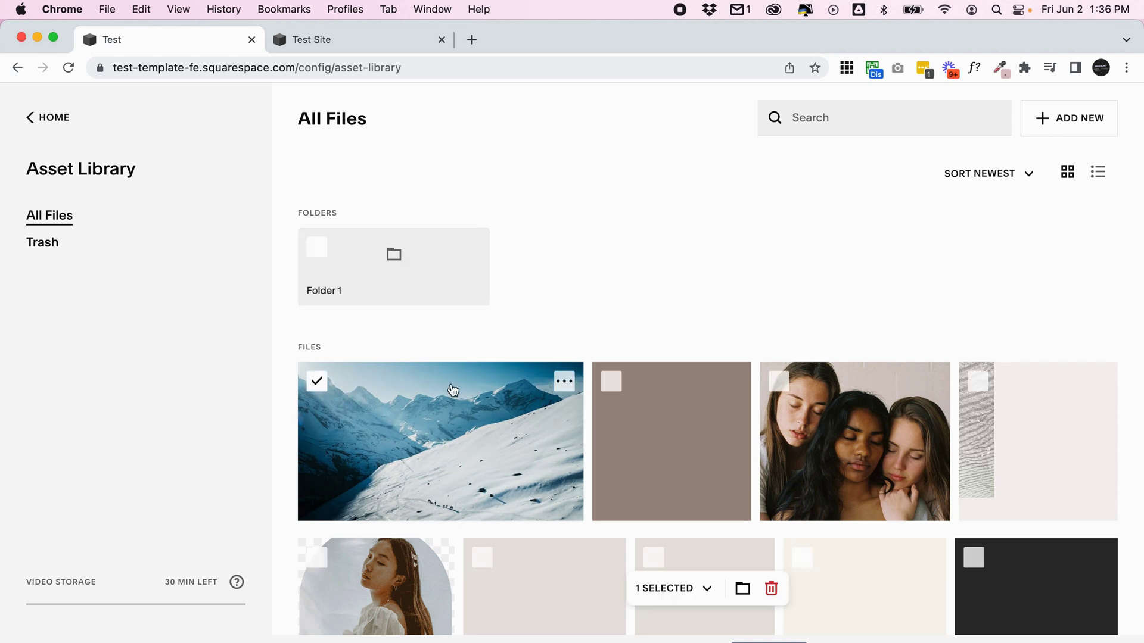
{"action": "left_click", "coordinate": [609, 381]}
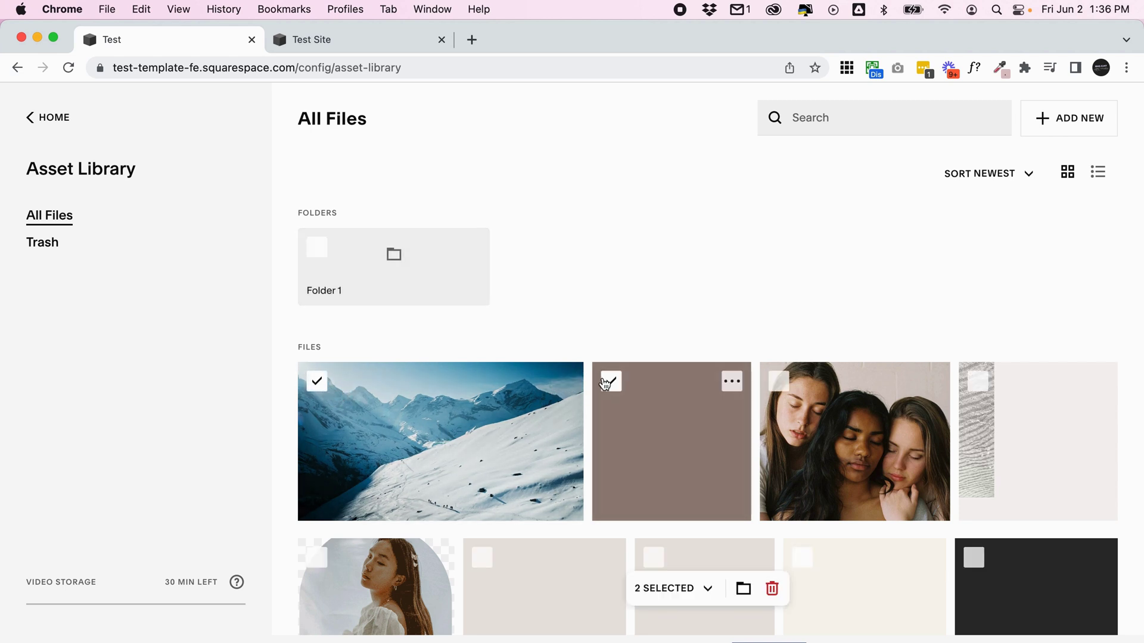
{"action": "left_click", "coordinate": [743, 590]}
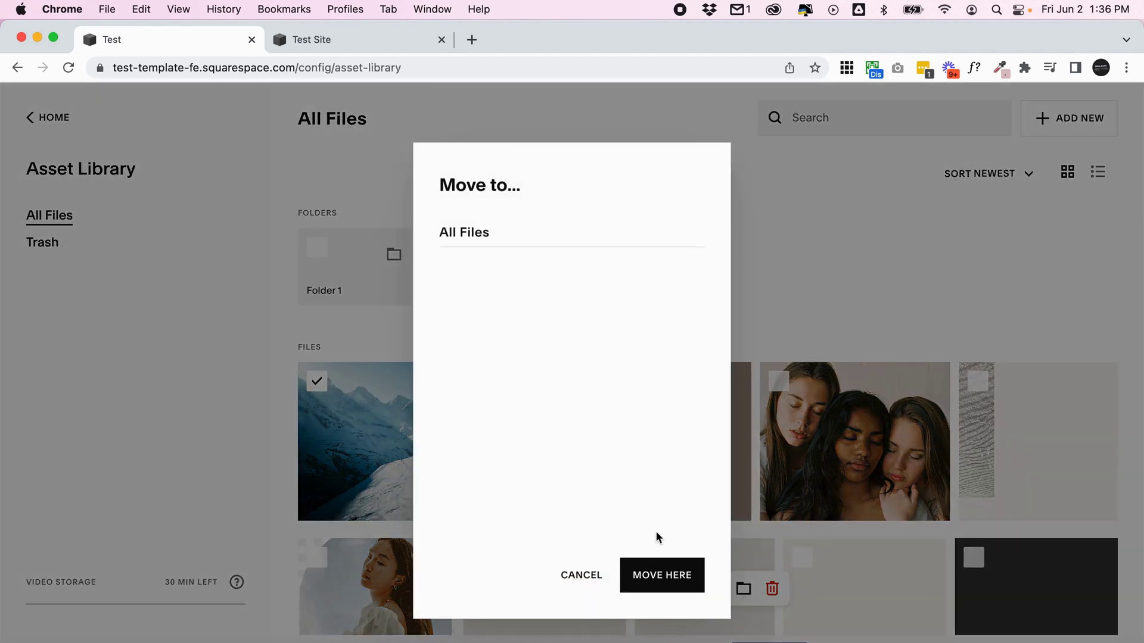
{"action": "left_click", "coordinate": [685, 575]}
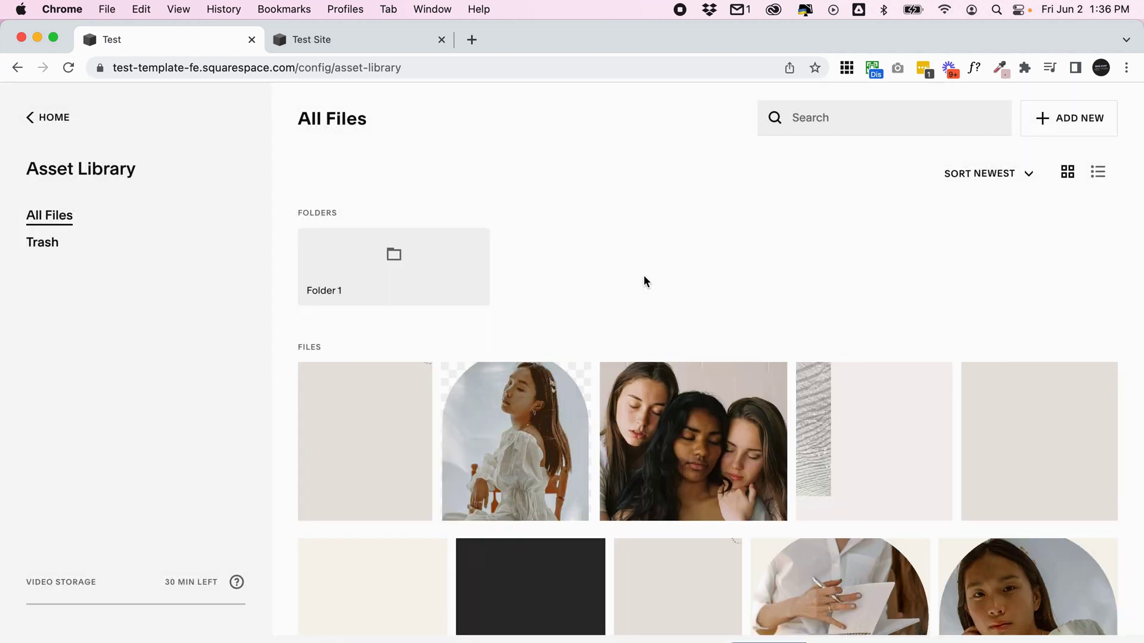
Step: Check Folder 1's contents, return to All Files, and select the first beige file
{"action": "left_click", "coordinate": [420, 270]}
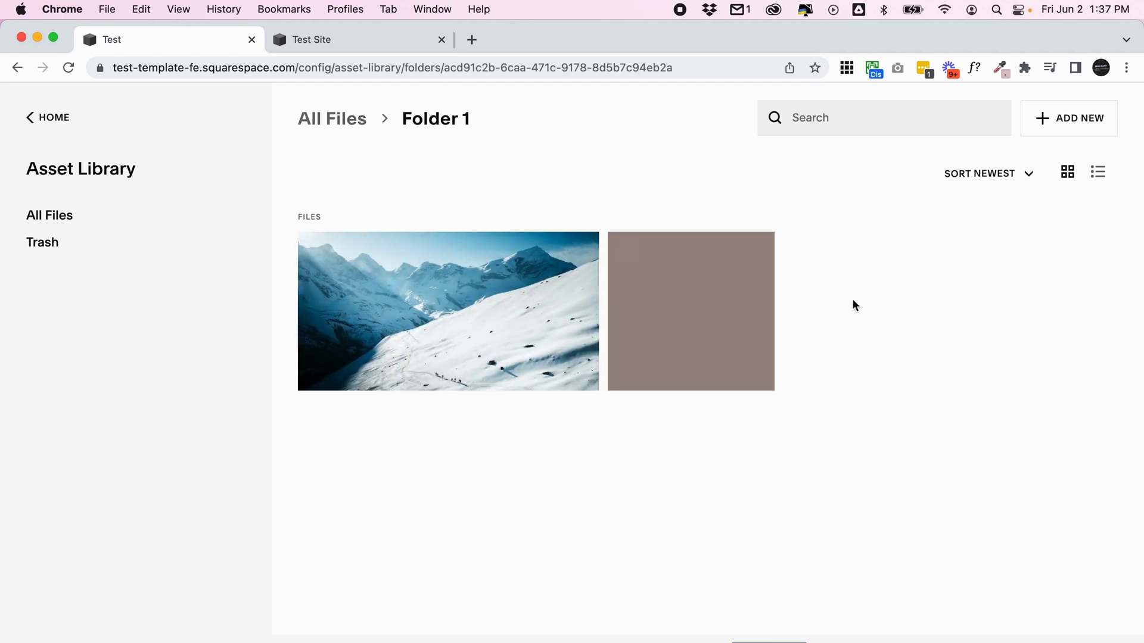
{"action": "left_click", "coordinate": [324, 123]}
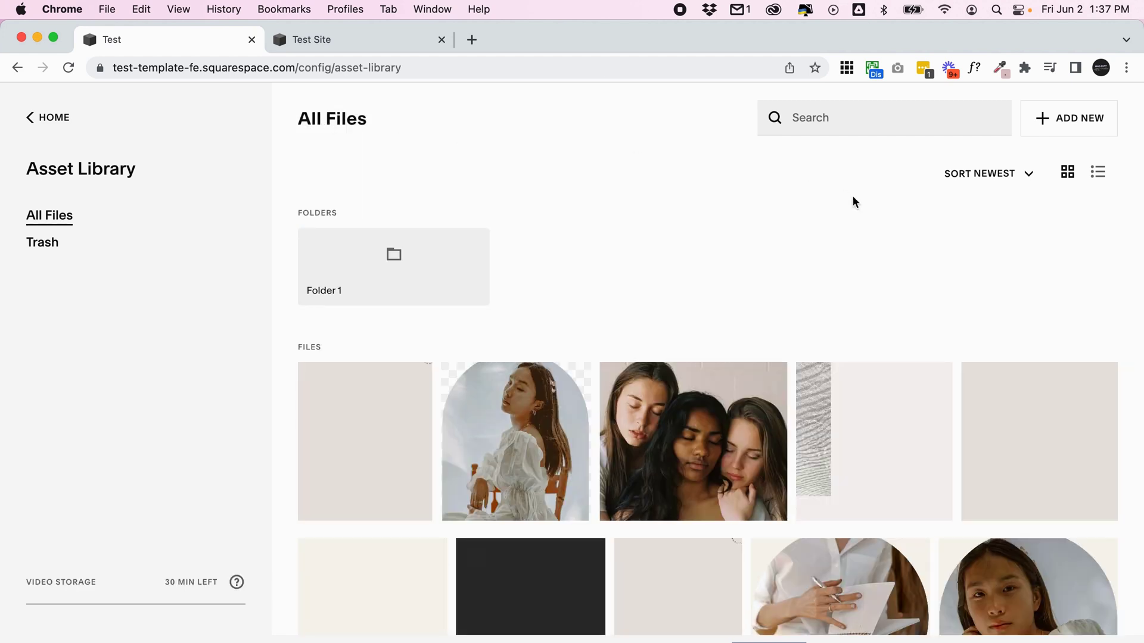
{"action": "left_click", "coordinate": [316, 380]}
{"action": "left_click", "coordinate": [459, 381]}
{"action": "left_click", "coordinate": [618, 381]}
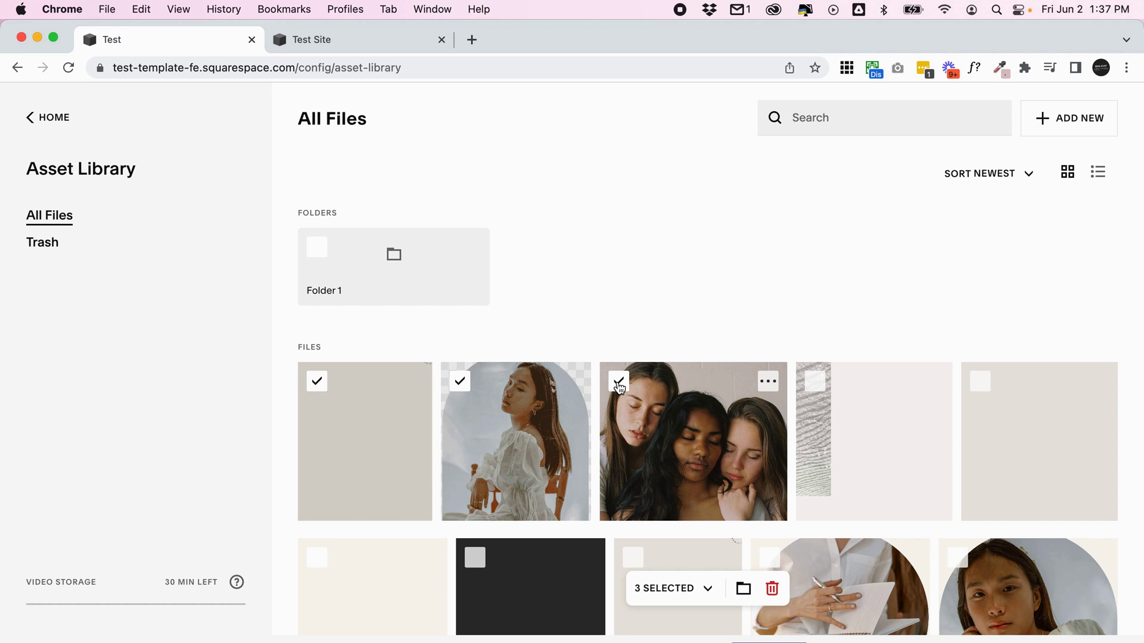
{"action": "left_click", "coordinate": [770, 595]}
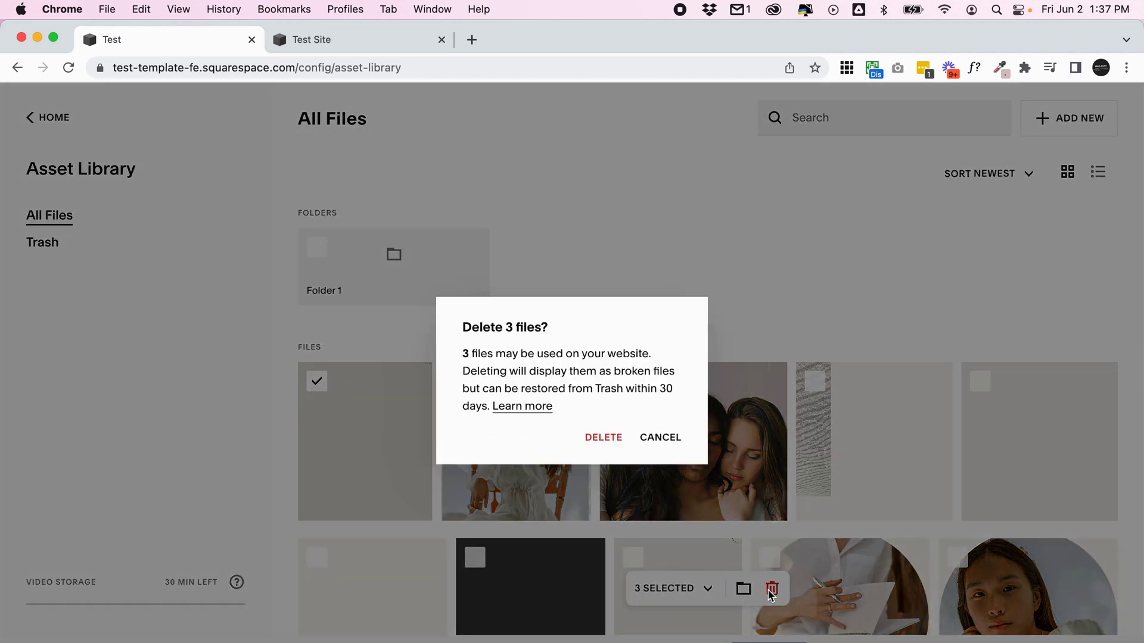
{"action": "left_click_drag", "start_coordinate": [511, 354], "coordinate": [672, 399]}
{"action": "left_click", "coordinate": [672, 399]}
{"action": "key", "text": "Escape"}
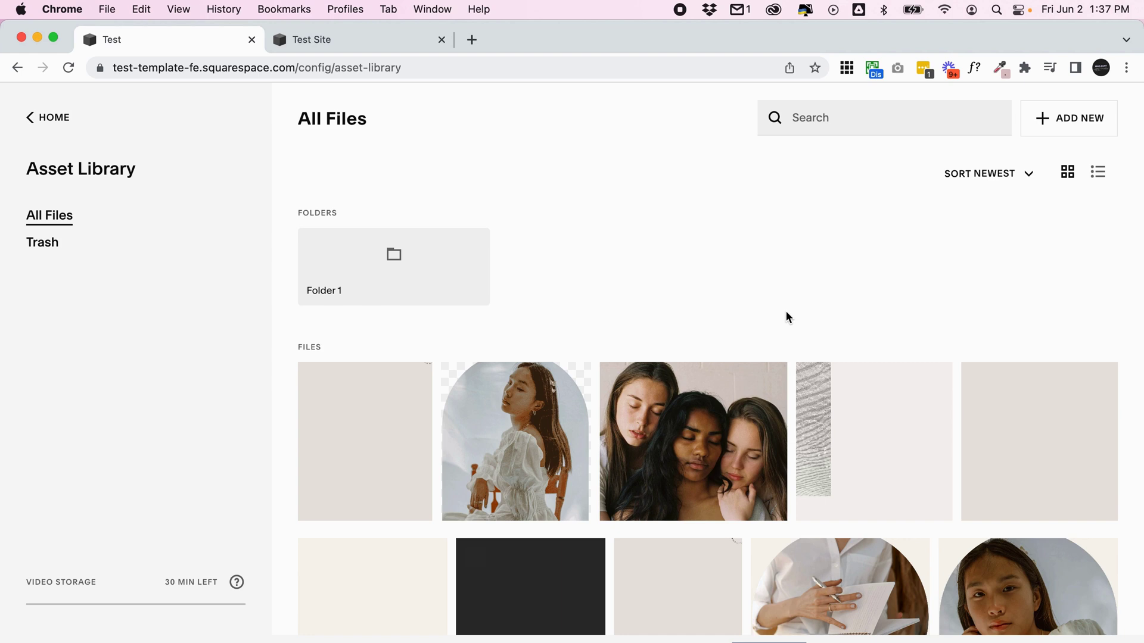
{"action": "mouse_move", "coordinate": [573, 386]}
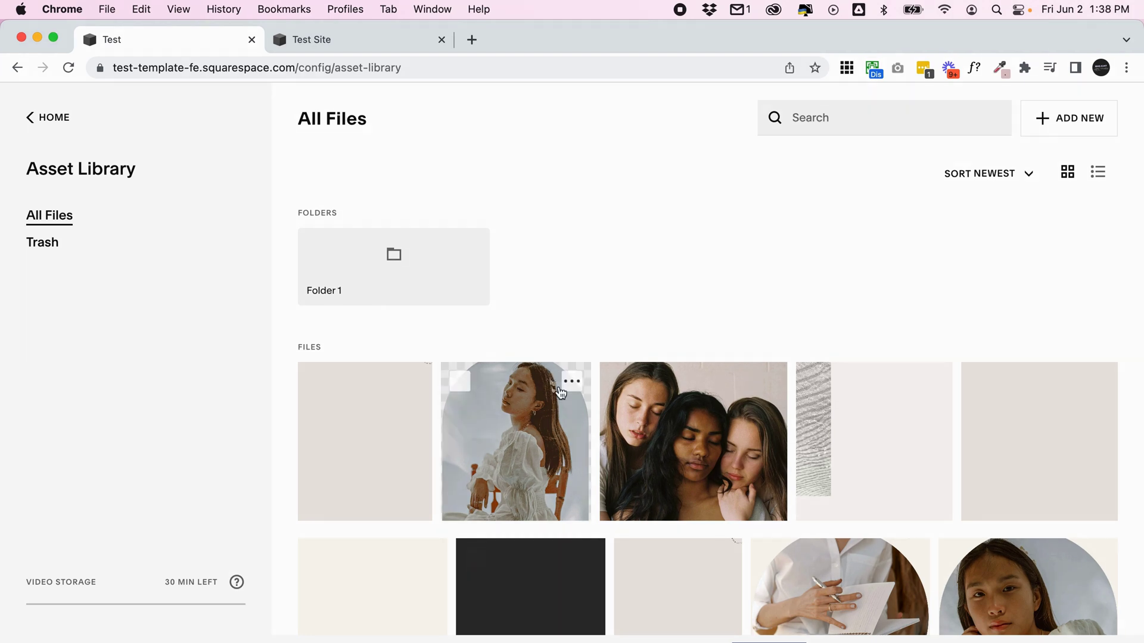
{"action": "left_click", "coordinate": [573, 386]}
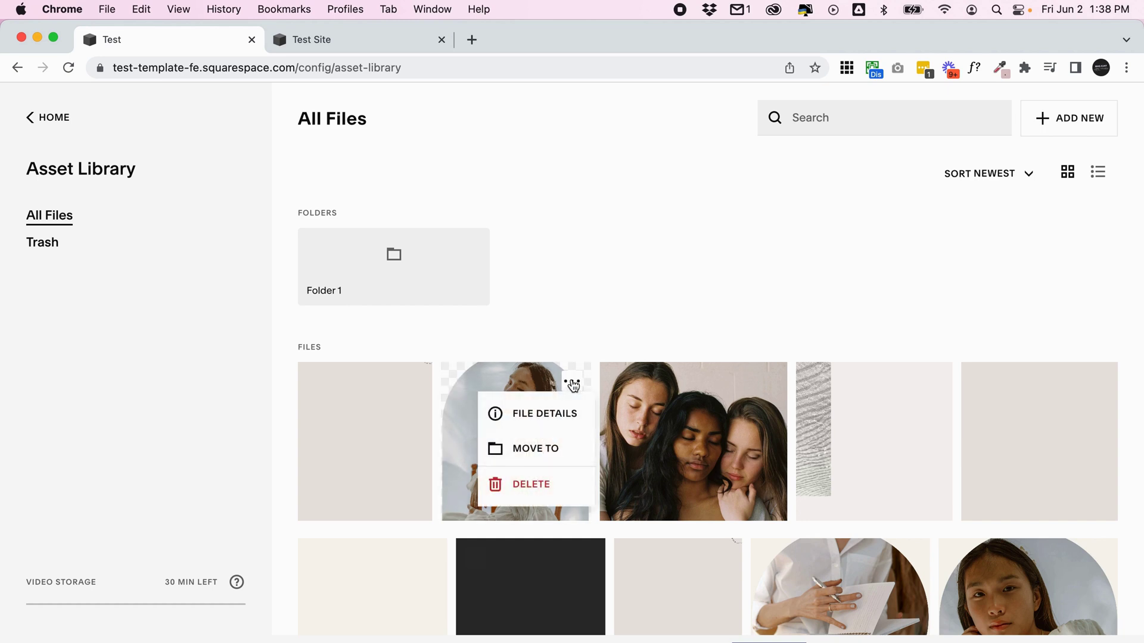
{"action": "left_click", "coordinate": [559, 410]}
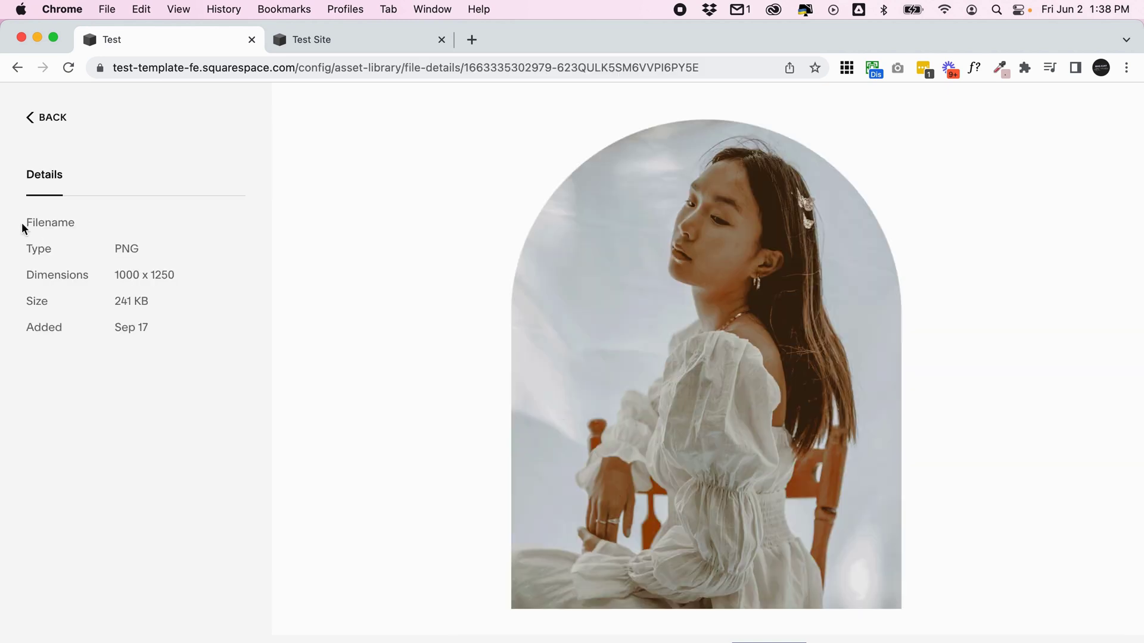
{"action": "left_click_drag", "start_coordinate": [22, 223], "coordinate": [145, 315]}
{"action": "left_click", "coordinate": [168, 338]}
{"action": "left_click", "coordinate": [52, 119]}
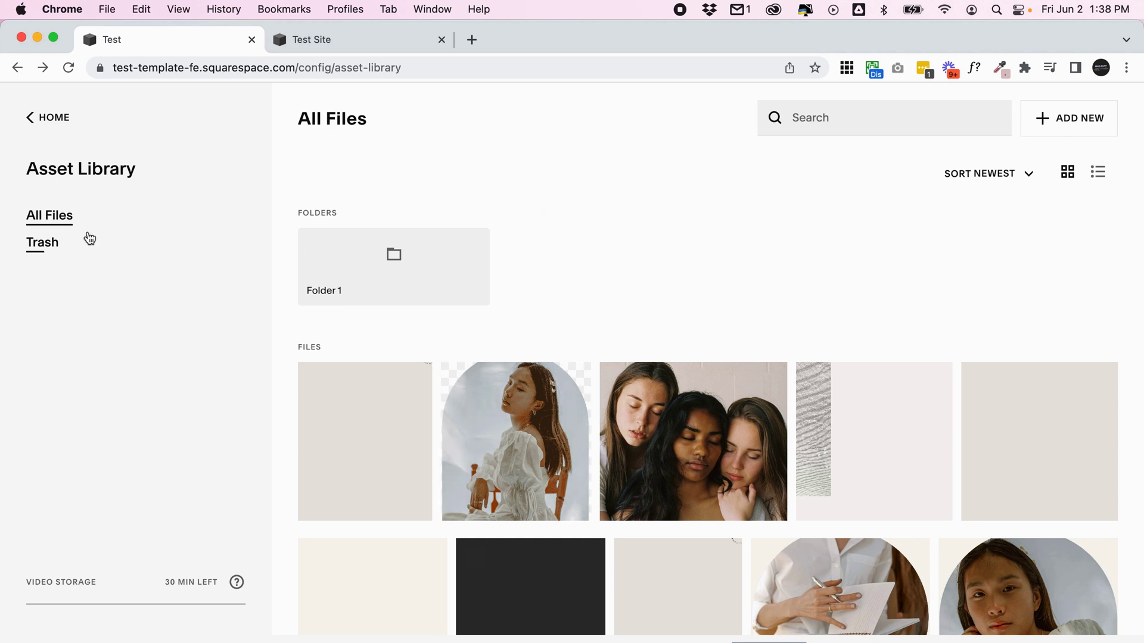
{"action": "left_click", "coordinate": [48, 249]}
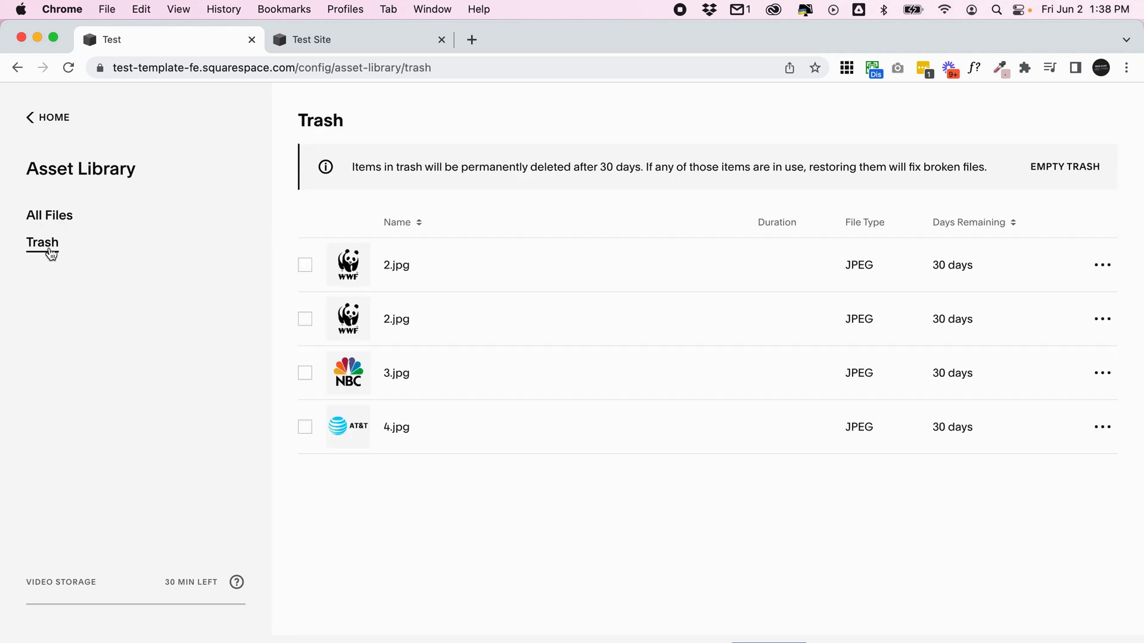
{"action": "left_click_drag", "start_coordinate": [351, 172], "coordinate": [639, 166]}
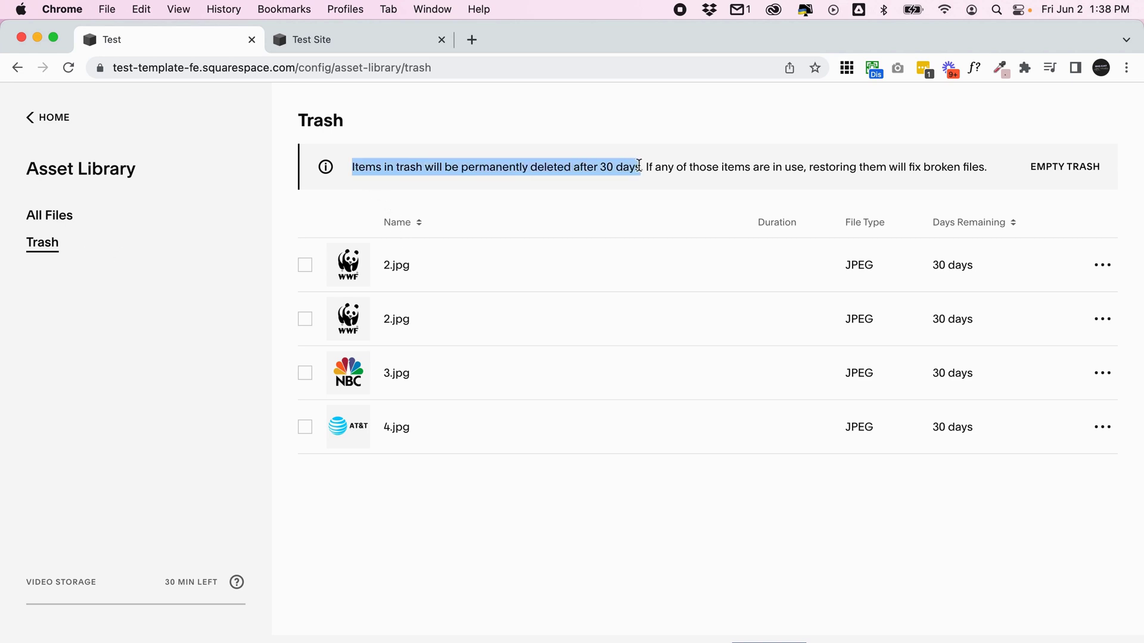
{"action": "left_click", "coordinate": [639, 166]}
{"action": "left_click", "coordinate": [305, 265]}
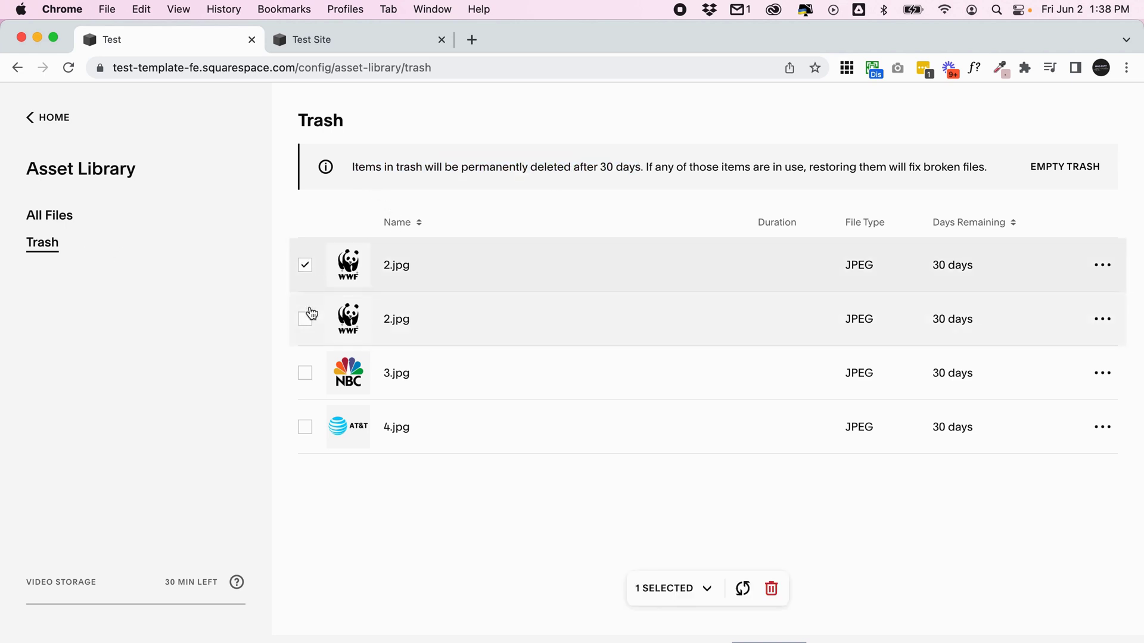
{"action": "left_click", "coordinate": [305, 319]}
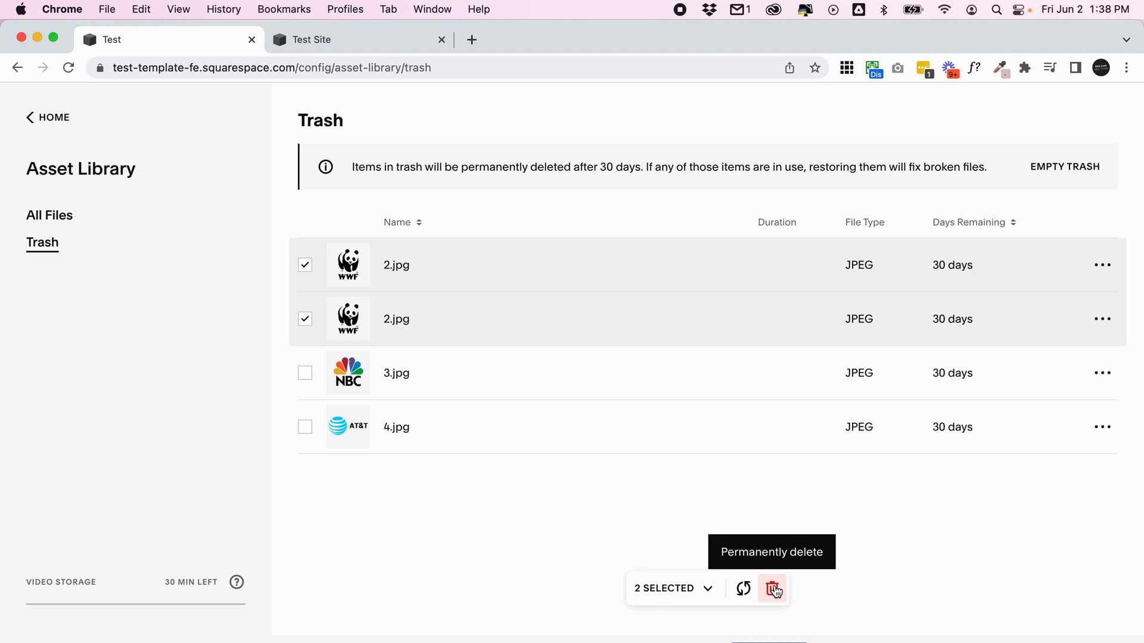
{"action": "left_click", "coordinate": [305, 318]}
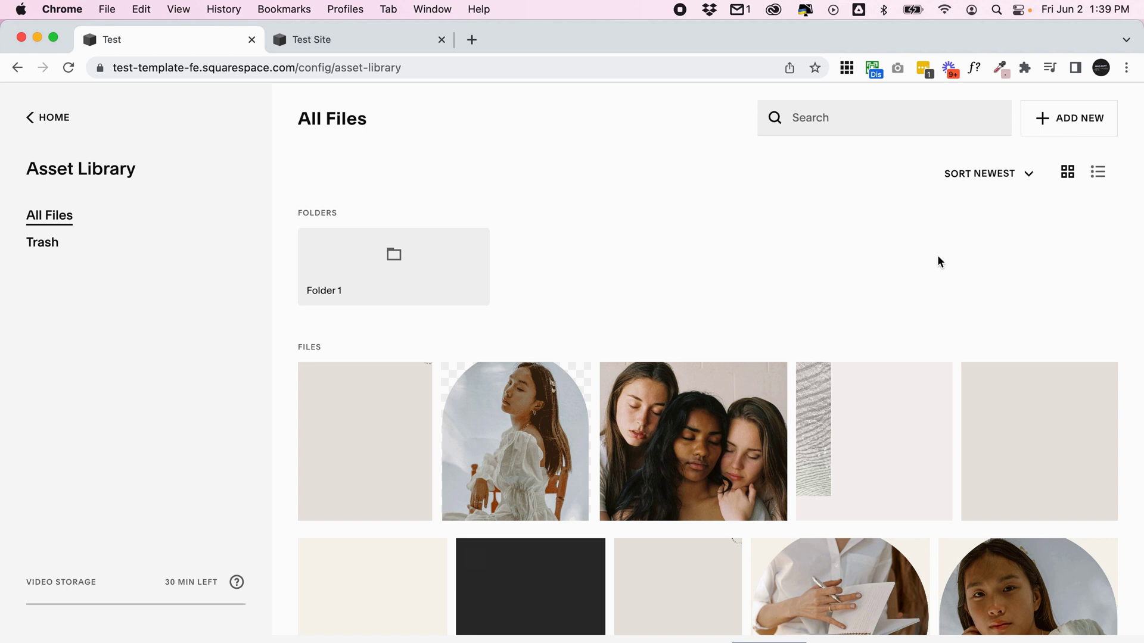
{"action": "left_click", "coordinate": [1073, 126]}
{"action": "left_click", "coordinate": [873, 289]}
Step: Open the Home page for editing from the site dashboard
{"action": "left_click", "coordinate": [63, 119]}
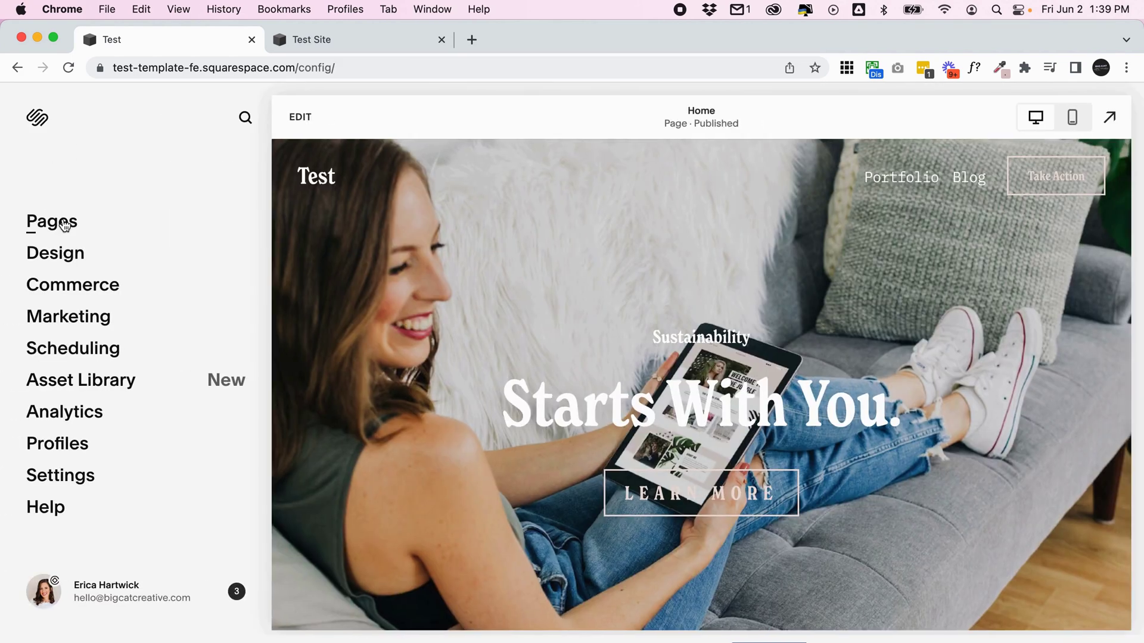
{"action": "scroll", "coordinate": [489, 251], "scroll_direction": "down", "scroll_amount": 4}
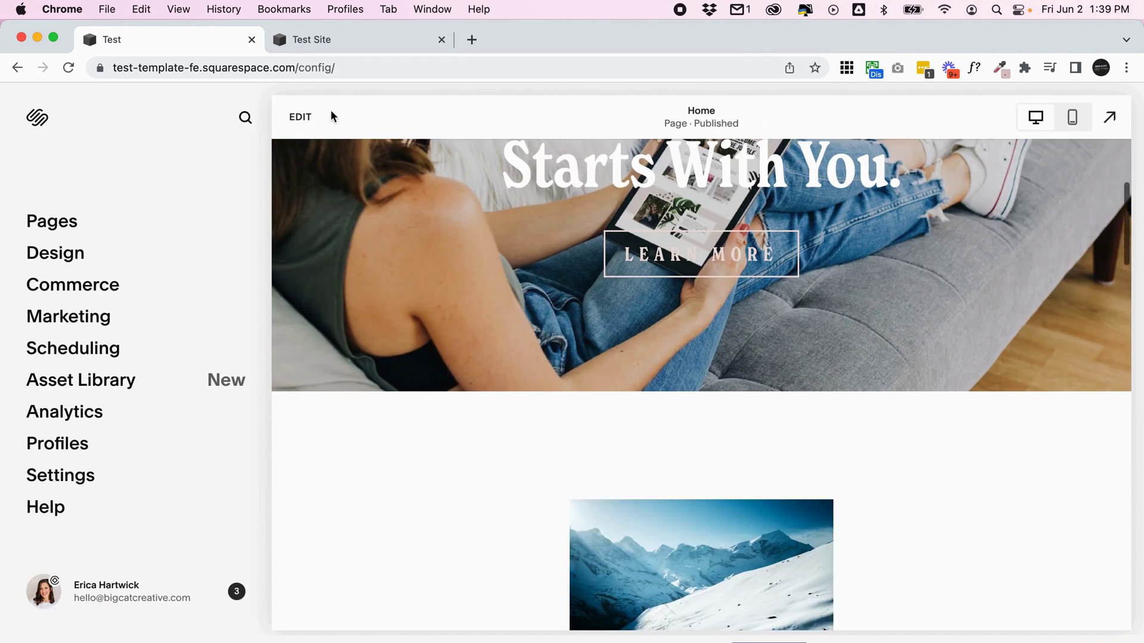
{"action": "left_click", "coordinate": [330, 115]}
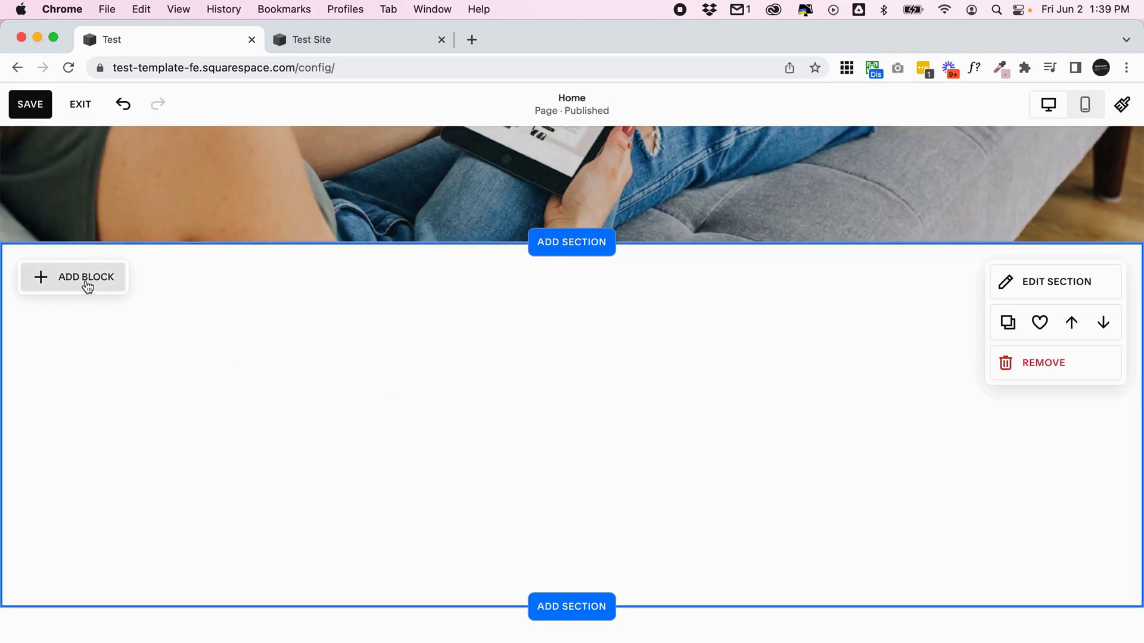
Step: Add an image block centred in the empty section below the hero, ready for a file upload
{"action": "left_click", "coordinate": [85, 281]}
{"action": "left_click", "coordinate": [224, 380]}
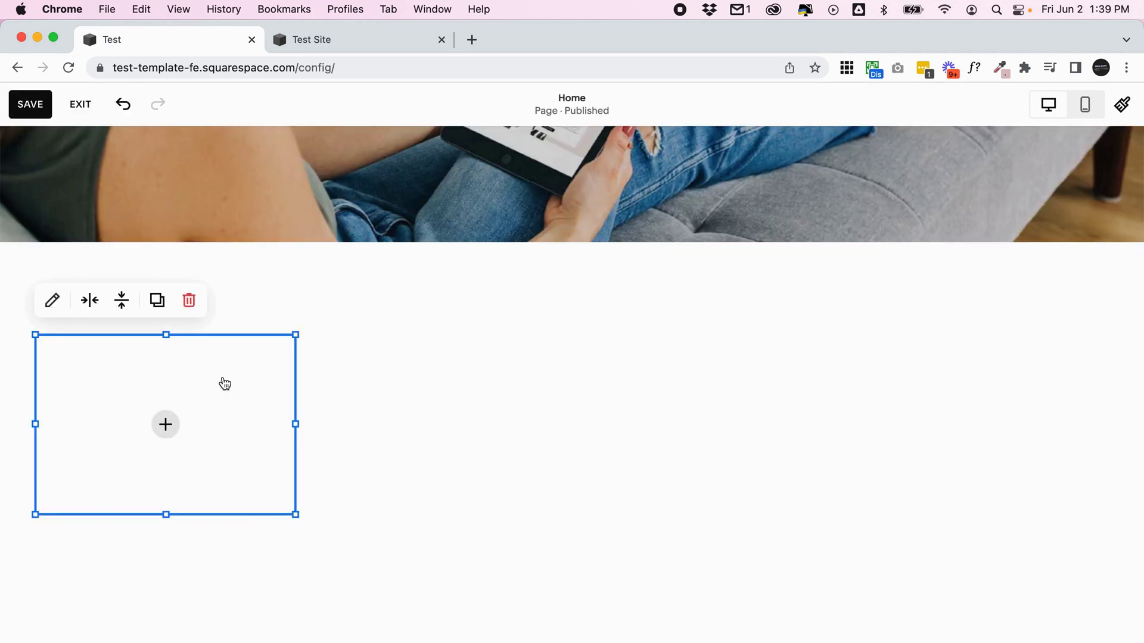
{"action": "left_click_drag", "start_coordinate": [222, 382], "coordinate": [572, 416]}
{"action": "left_click", "coordinate": [572, 424]}
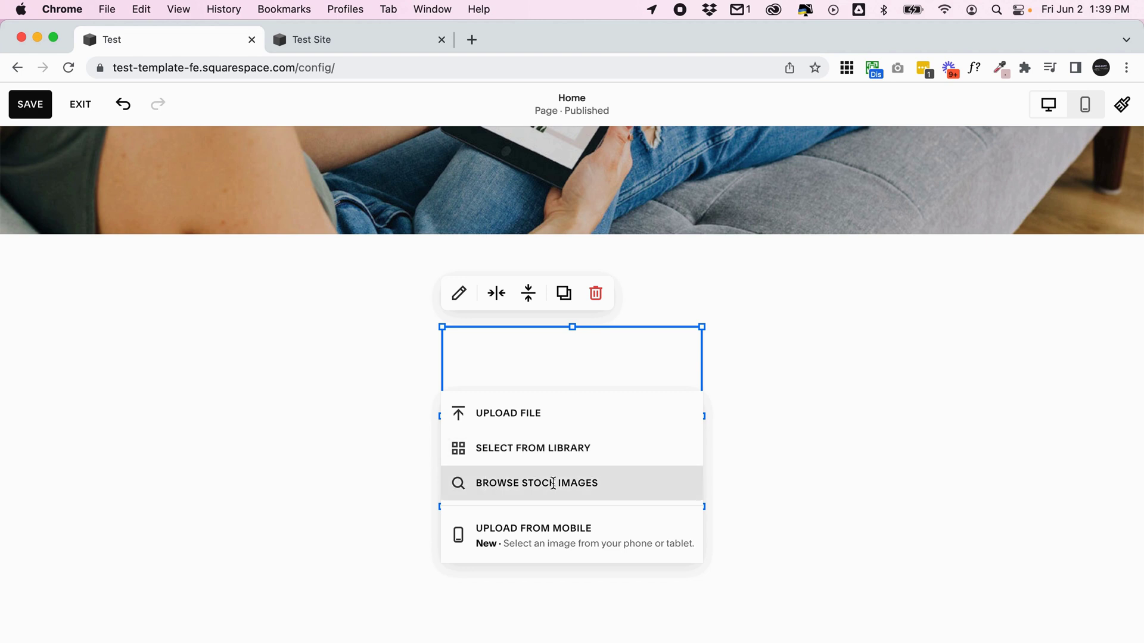
{"action": "left_click", "coordinate": [524, 413]}
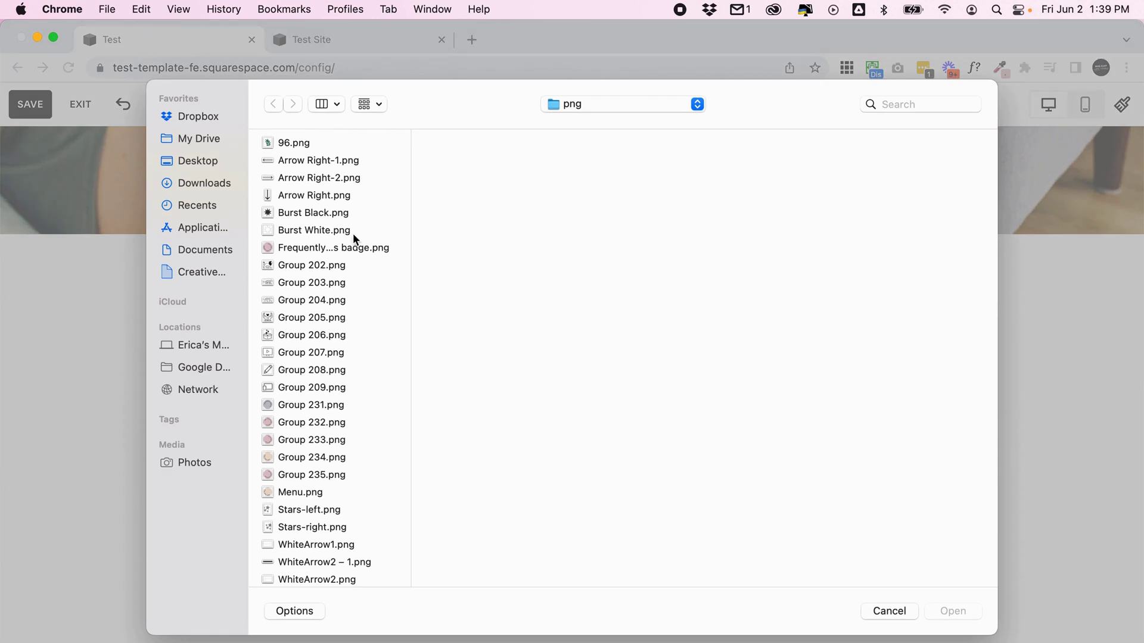
Step: Upload Burst Black.png into the image block and open the block's content settings
{"action": "left_click", "coordinate": [321, 213]}
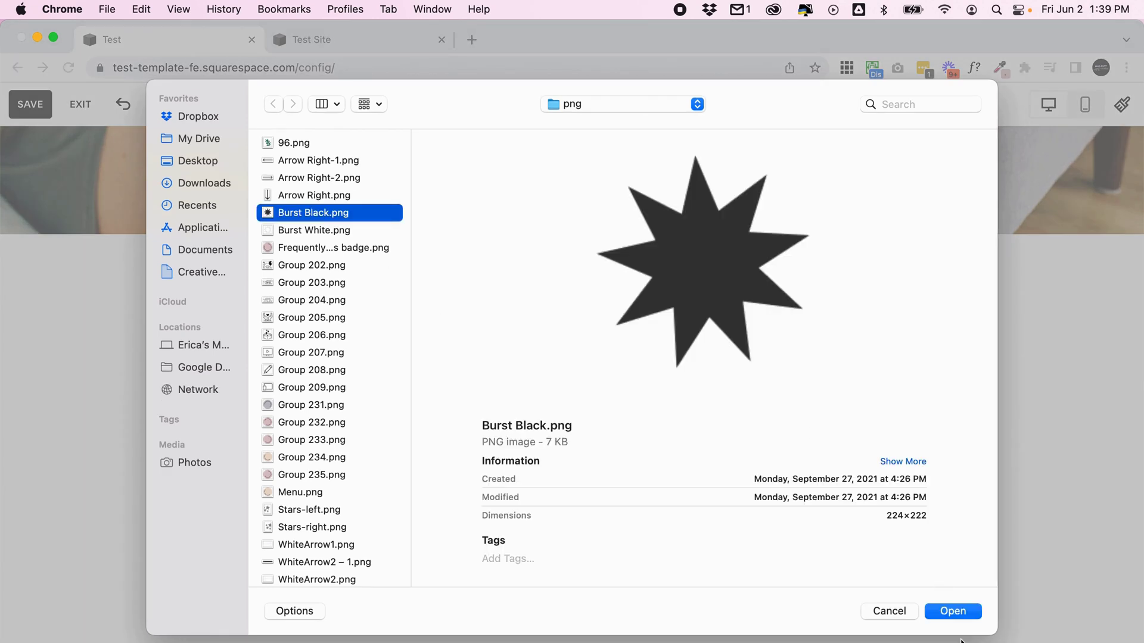
{"action": "left_click", "coordinate": [952, 612]}
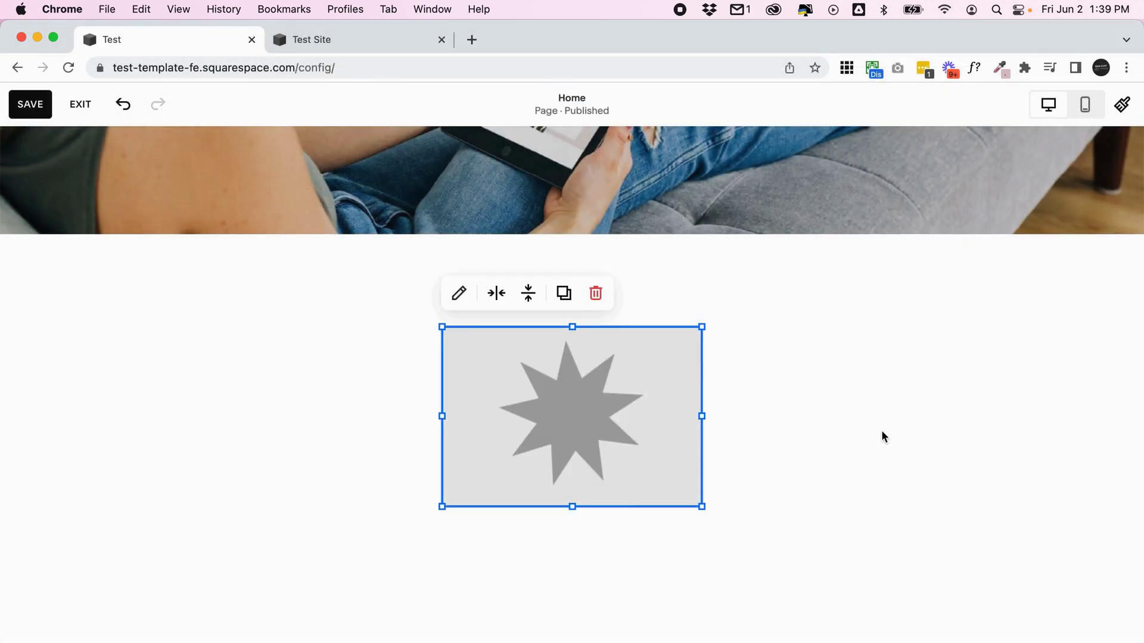
{"action": "left_click", "coordinate": [881, 430]}
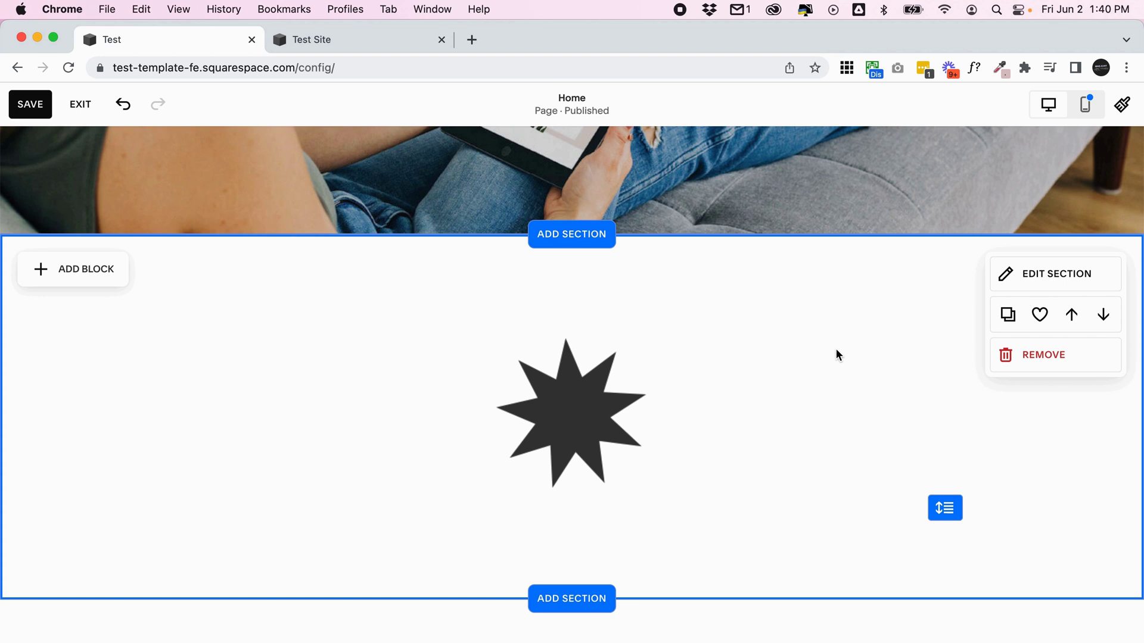
{"action": "left_click", "coordinate": [544, 398]}
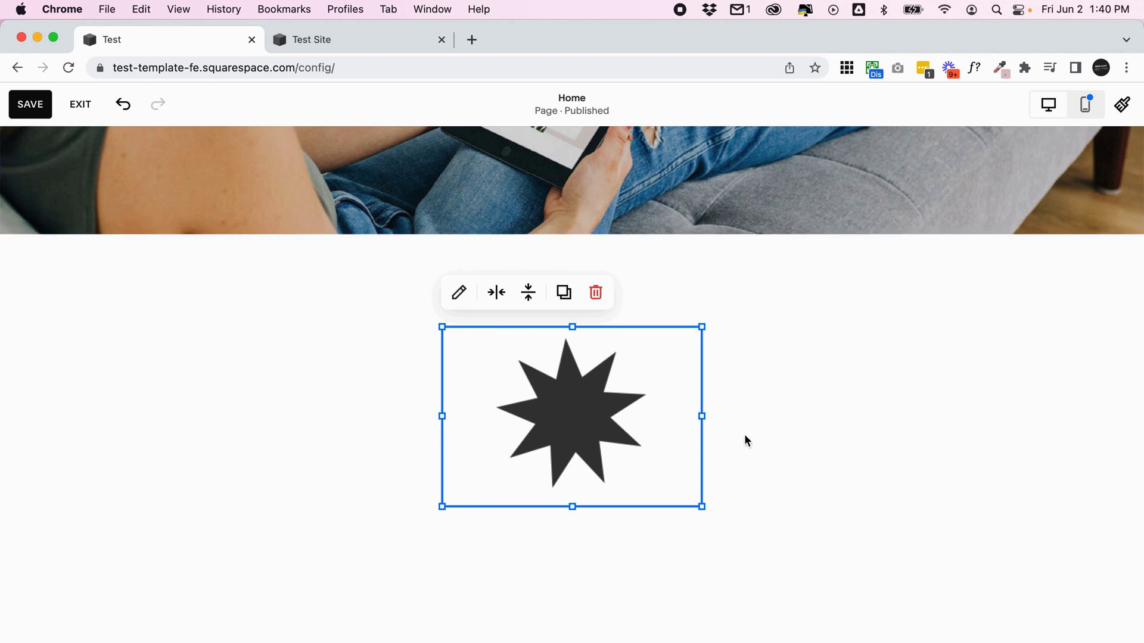
{"action": "left_click", "coordinate": [458, 292]}
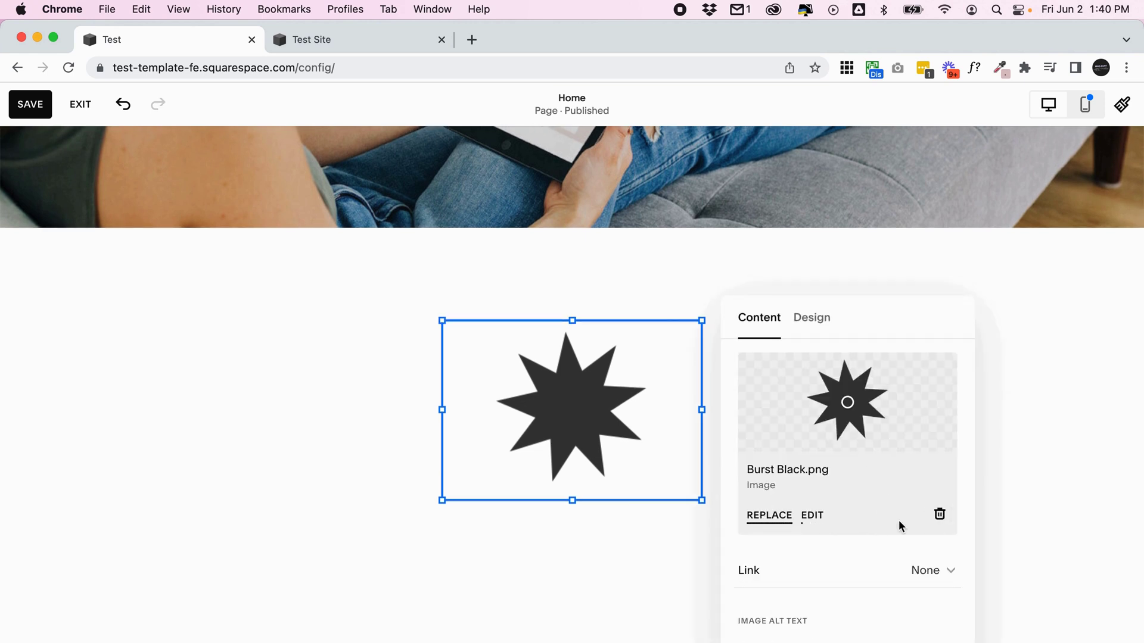
Step: Delete Burst Black.png from the image block and show its add-image options
{"action": "scroll", "coordinate": [773, 527], "scroll_direction": "down", "scroll_amount": 1}
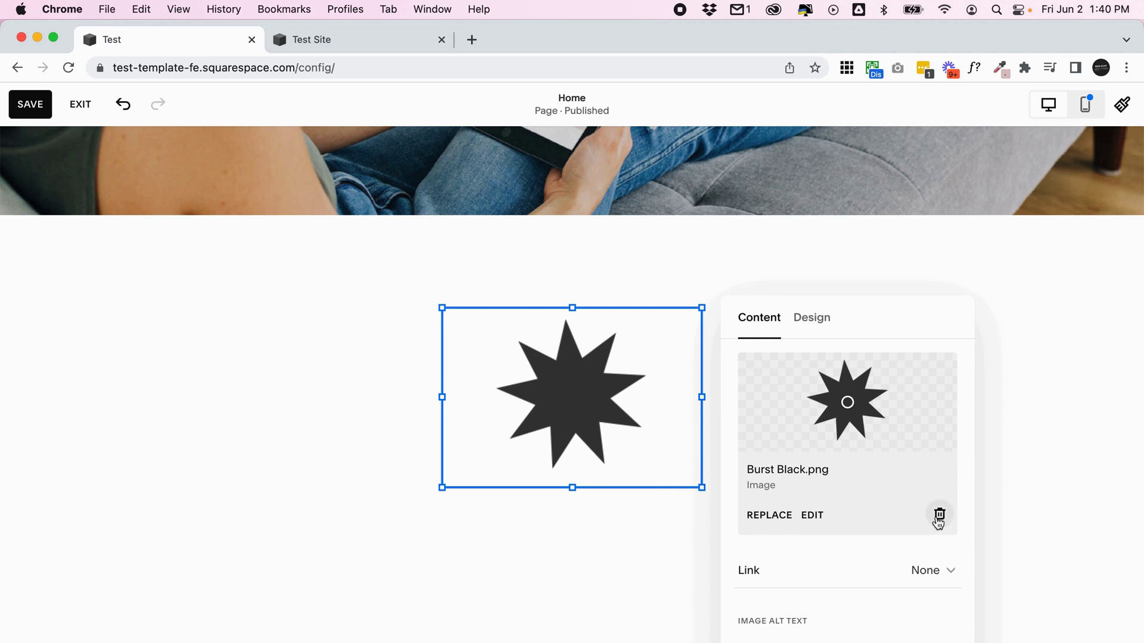
{"action": "left_click", "coordinate": [939, 516]}
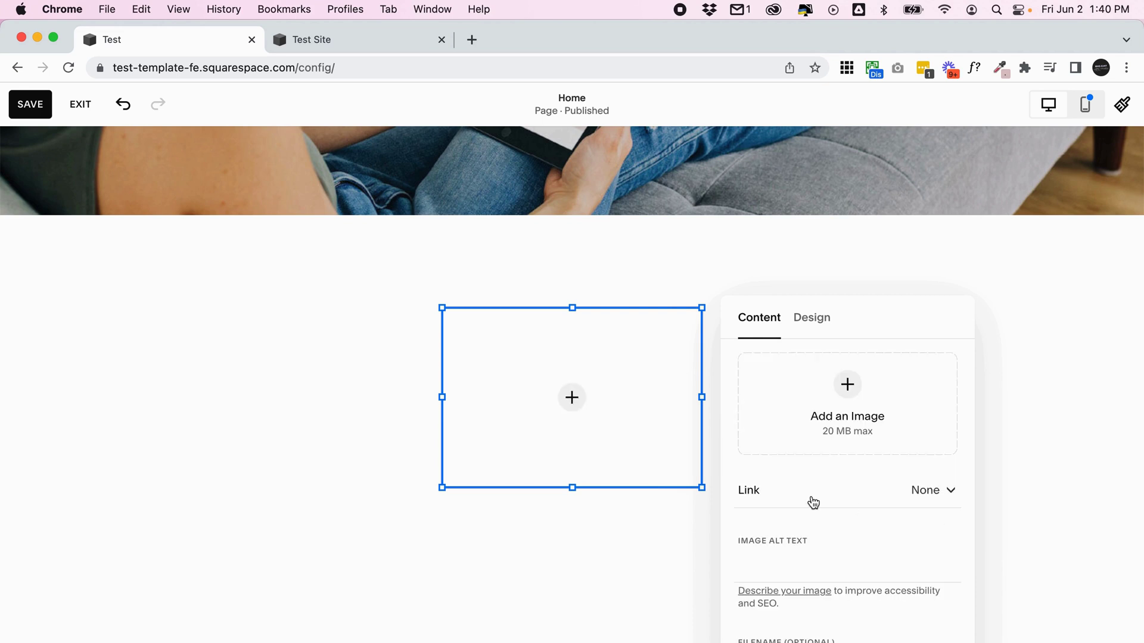
{"action": "left_click", "coordinate": [852, 384]}
{"action": "scroll", "coordinate": [831, 587], "scroll_direction": "up", "scroll_amount": 1}
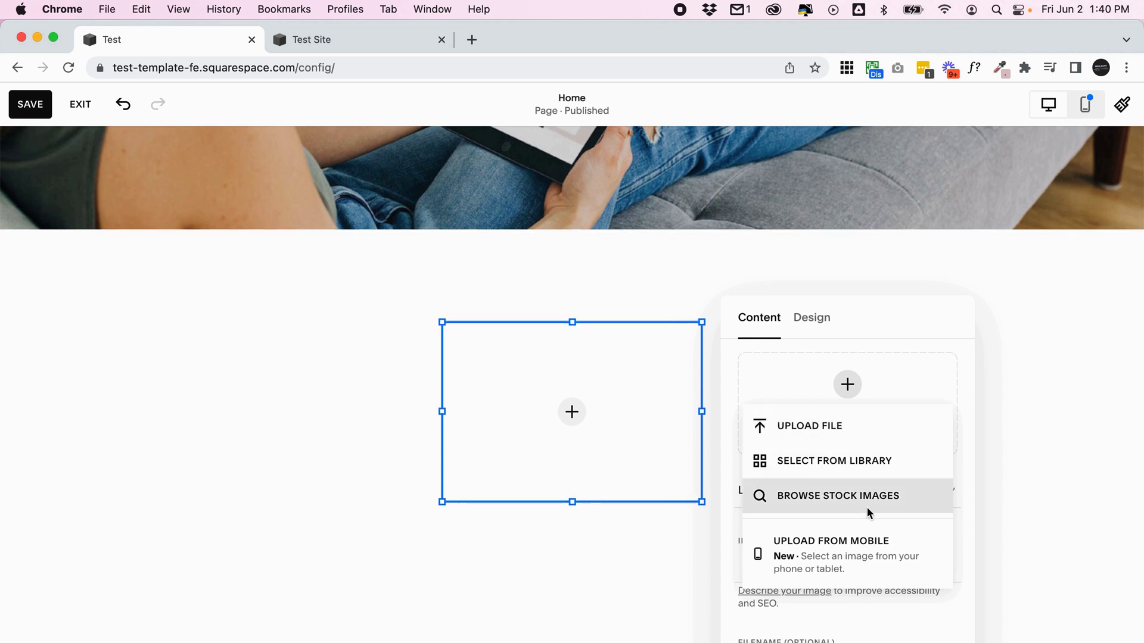
{"action": "scroll", "coordinate": [808, 513], "scroll_direction": "up", "scroll_amount": 1}
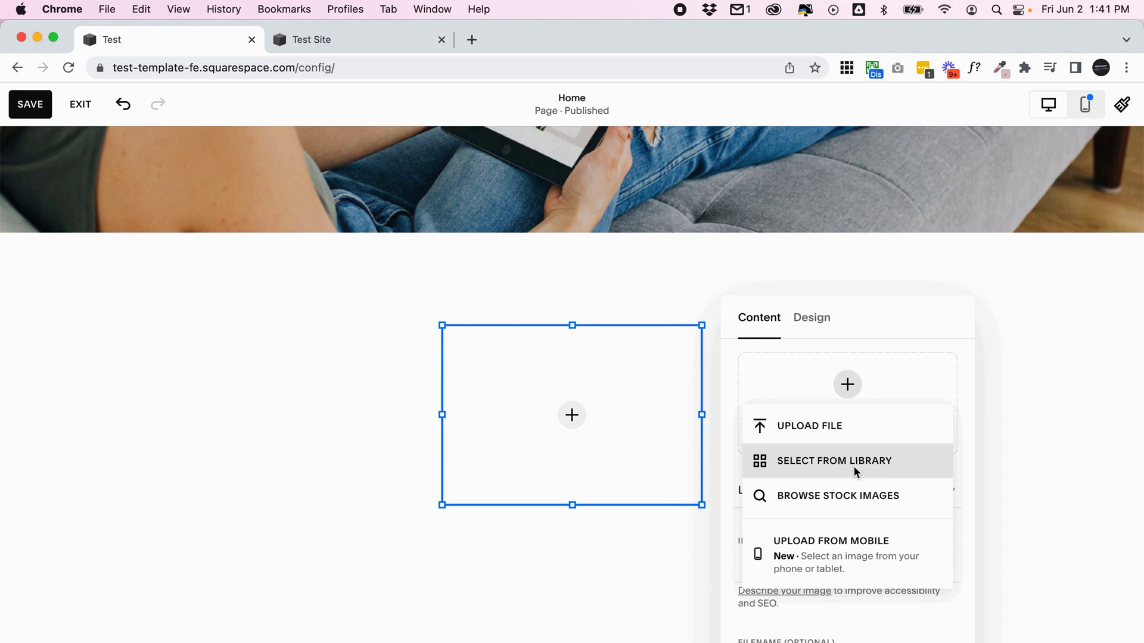
Step: Add Burst Black.png to the block from My Library, then remove it again
{"action": "left_click", "coordinate": [832, 472]}
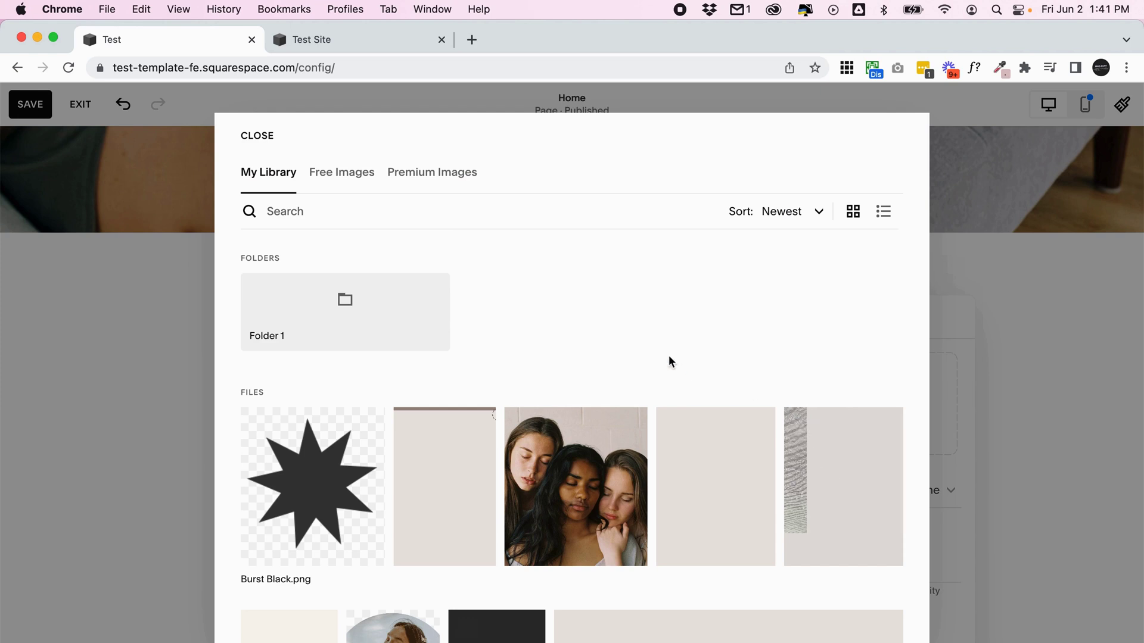
{"action": "scroll", "coordinate": [498, 475], "scroll_direction": "down", "scroll_amount": 6}
{"action": "scroll", "coordinate": [498, 475], "scroll_direction": "up", "scroll_amount": 6}
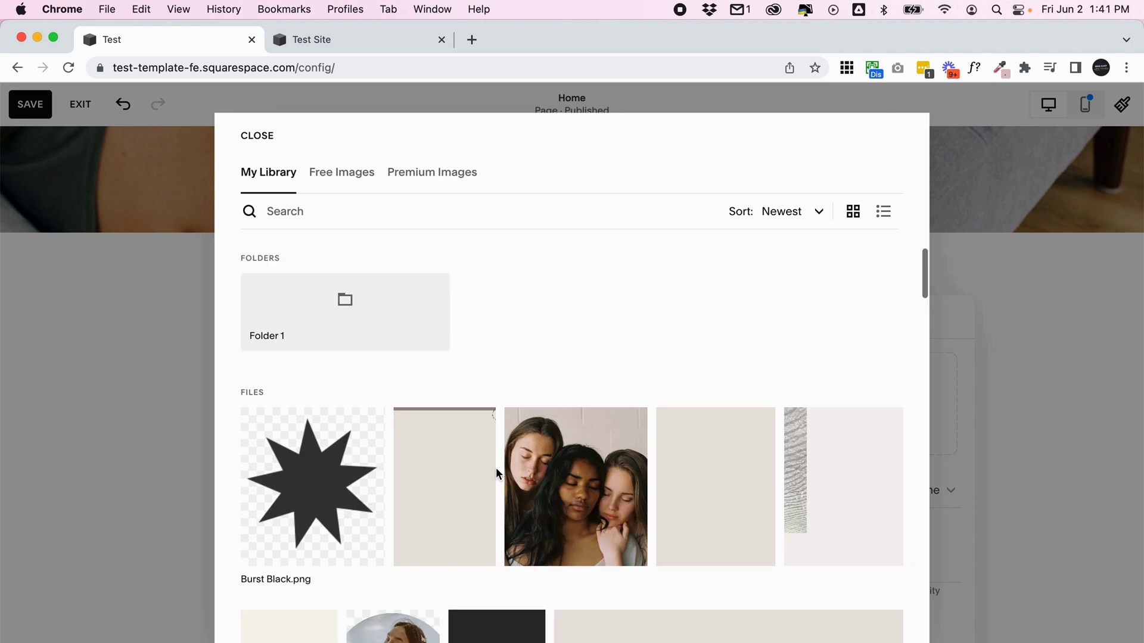
{"action": "scroll", "coordinate": [736, 424], "scroll_direction": "down", "scroll_amount": 1}
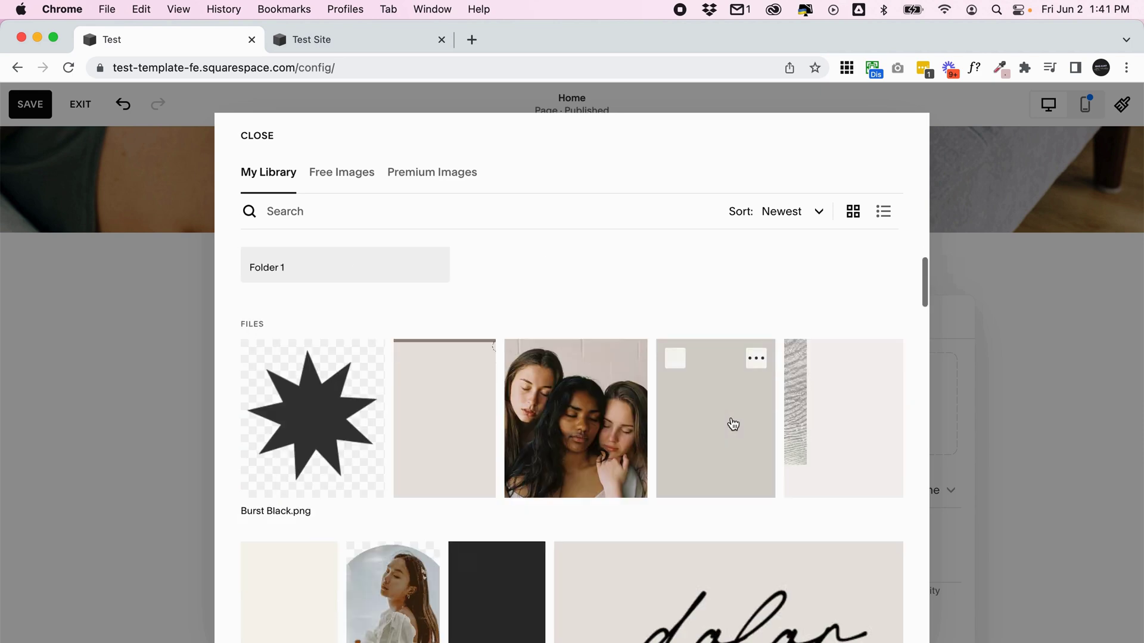
{"action": "left_click", "coordinate": [305, 392]}
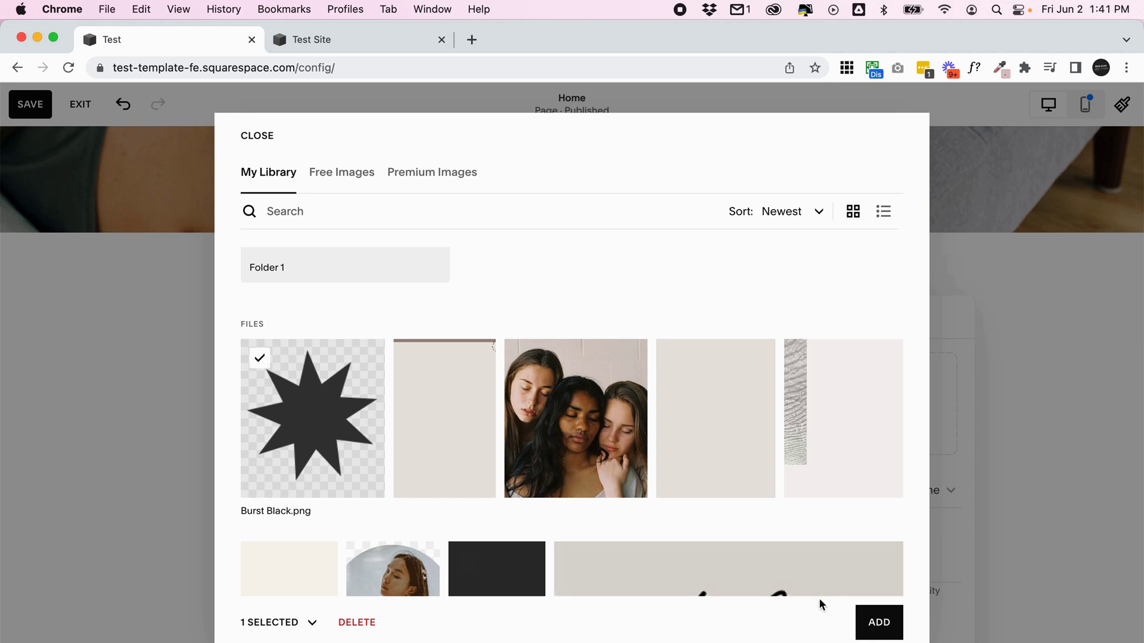
{"action": "left_click", "coordinate": [879, 622]}
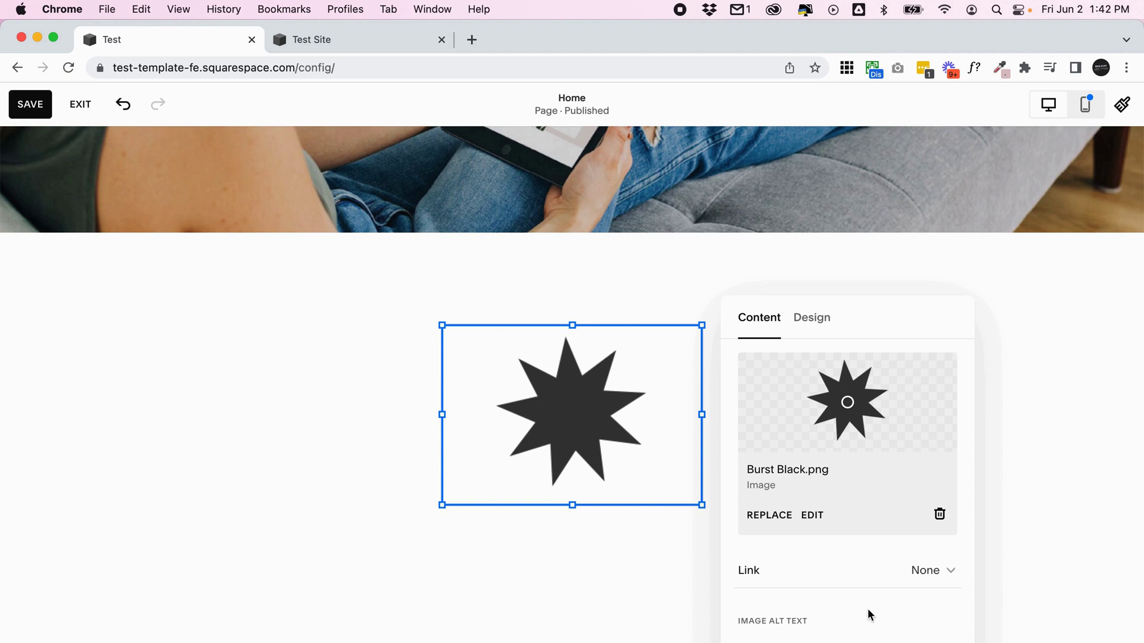
{"action": "left_click", "coordinate": [939, 514]}
{"action": "left_click", "coordinate": [894, 441]}
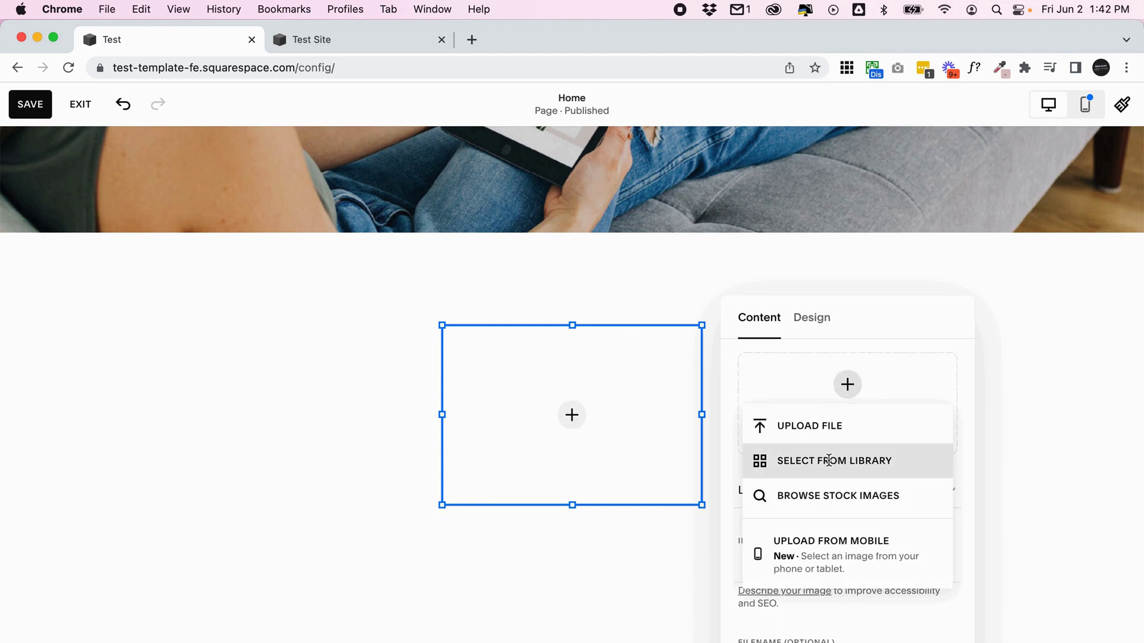
{"action": "left_click", "coordinate": [823, 461]}
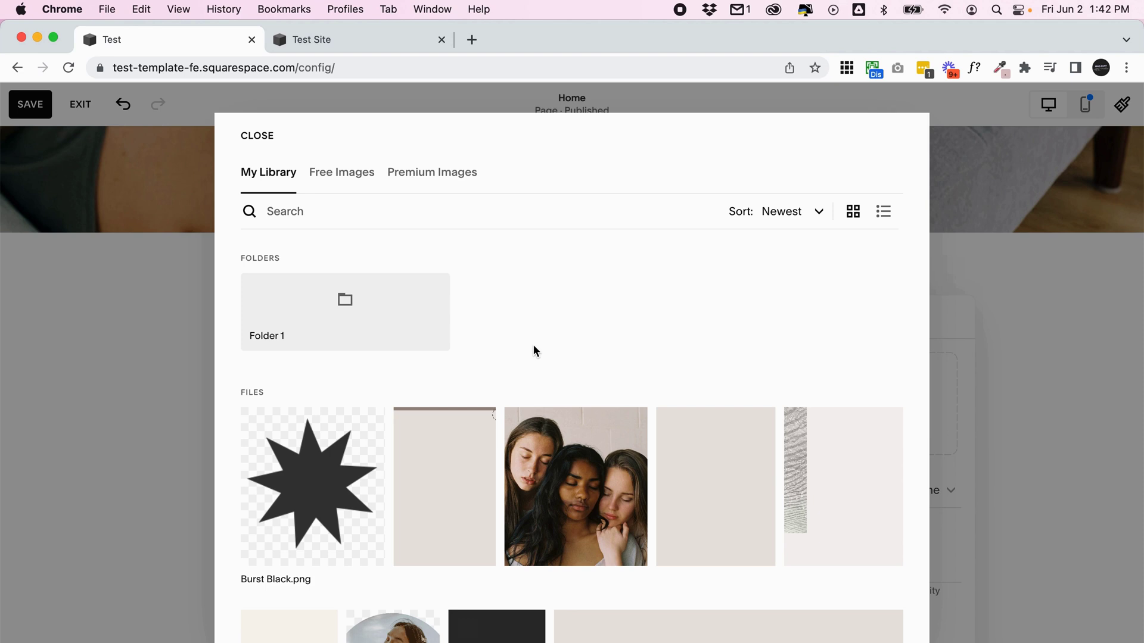
{"action": "left_click", "coordinate": [360, 417]}
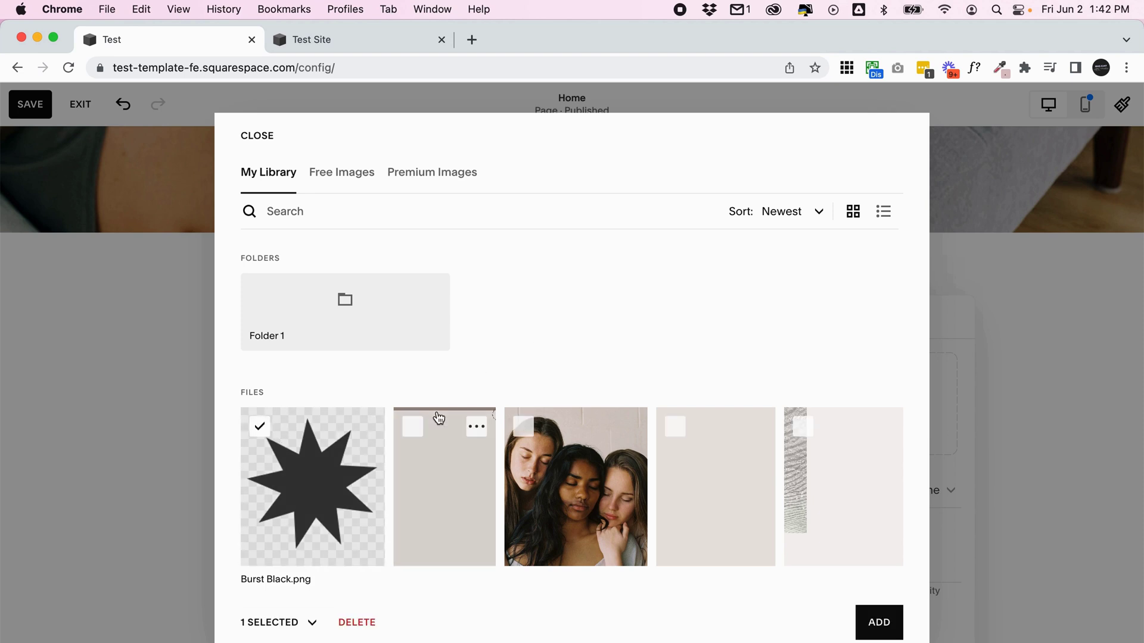
{"action": "left_click", "coordinate": [412, 430]}
{"action": "left_click", "coordinate": [523, 426]}
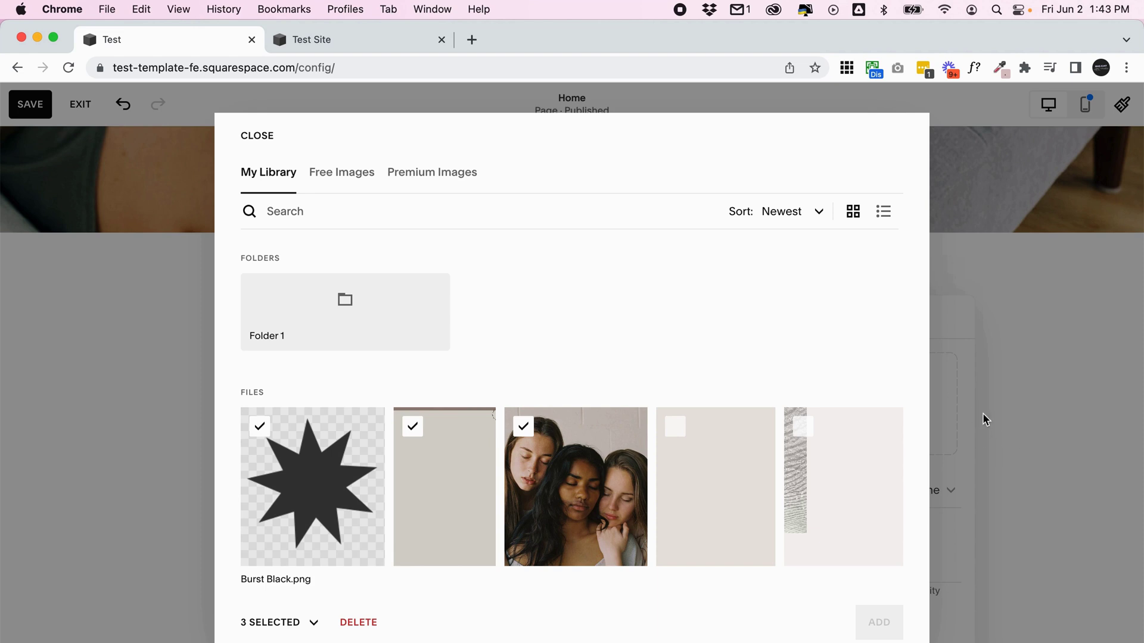
{"action": "left_click", "coordinate": [523, 426]}
{"action": "left_click", "coordinate": [411, 427]}
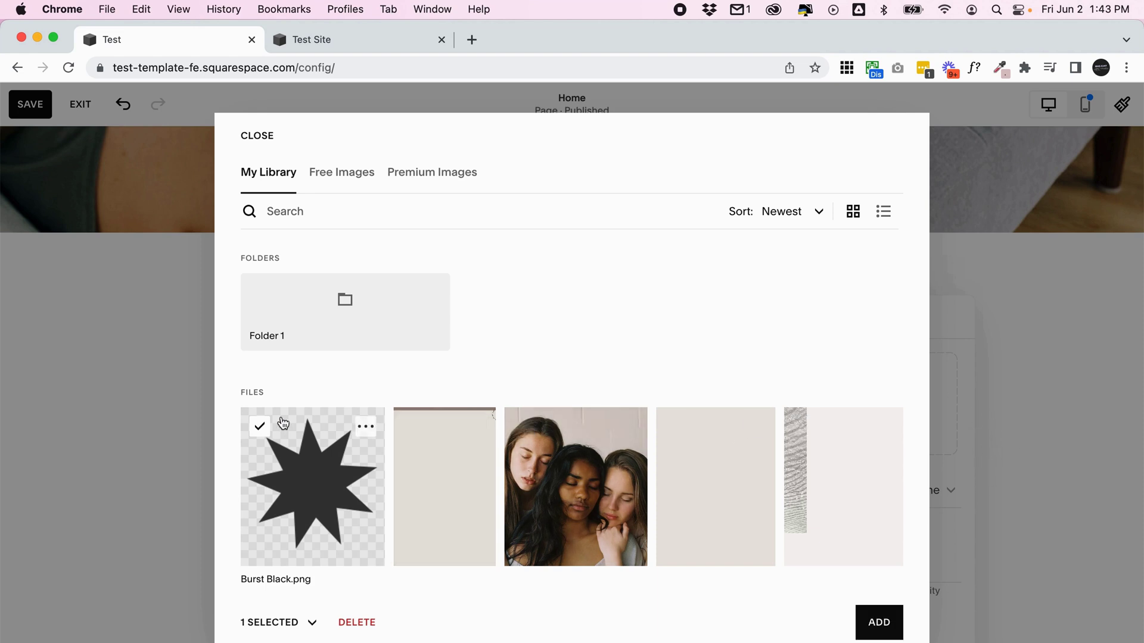
{"action": "left_click", "coordinate": [259, 427]}
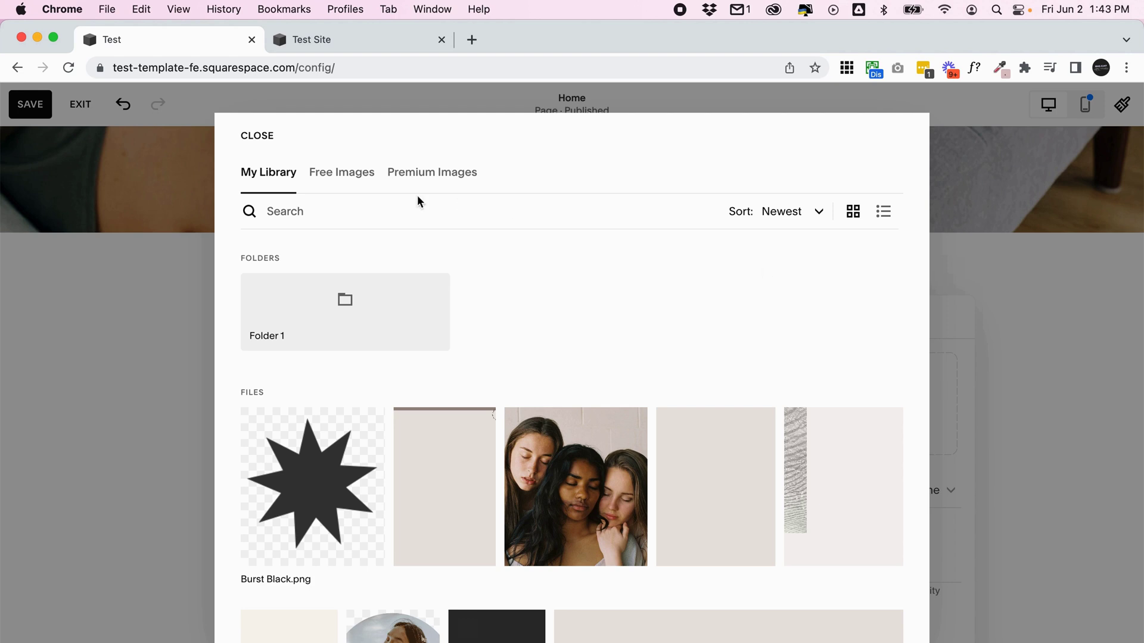
Step: Browse the Free Unsplash and Premium Getty stock photo tabs, ending on Free Images
{"action": "left_click", "coordinate": [360, 176]}
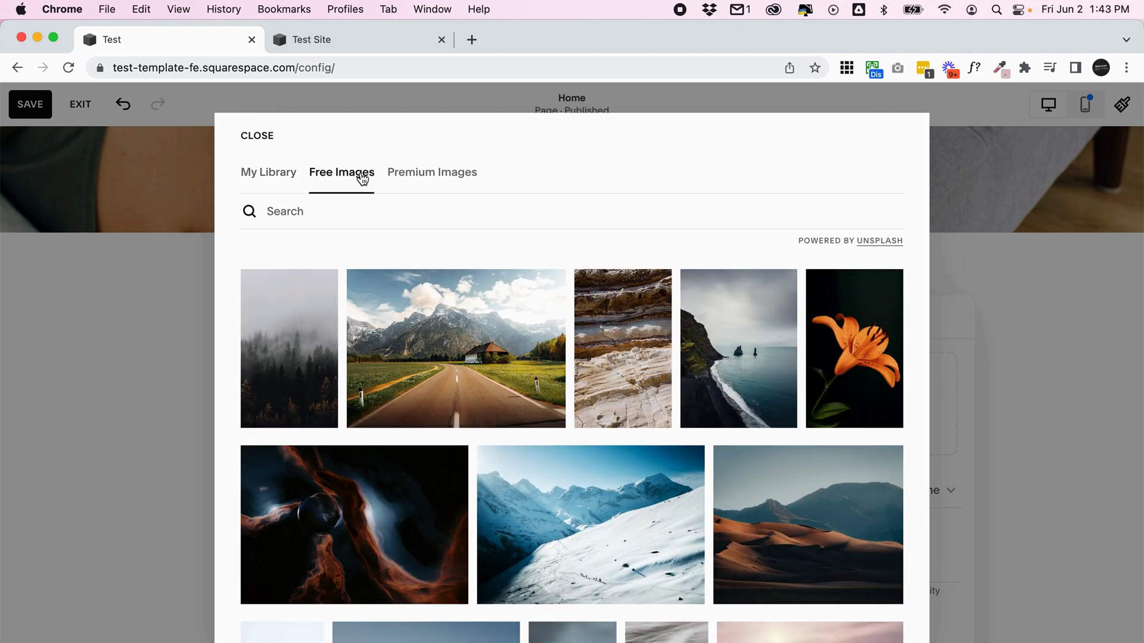
{"action": "left_click", "coordinate": [418, 179]}
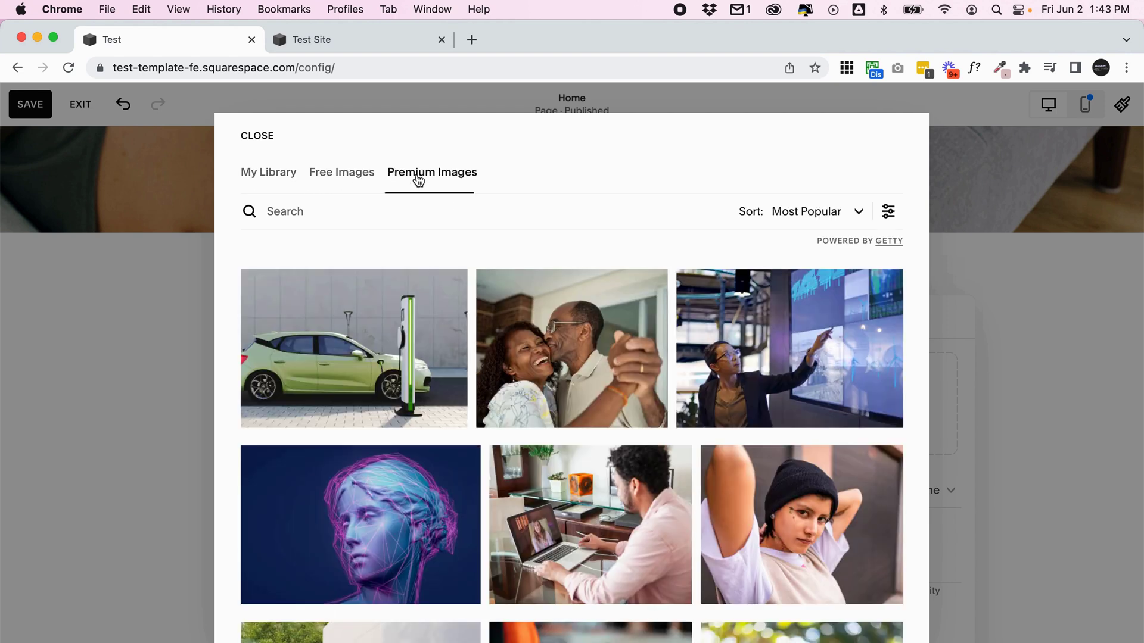
{"action": "left_click", "coordinate": [342, 179]}
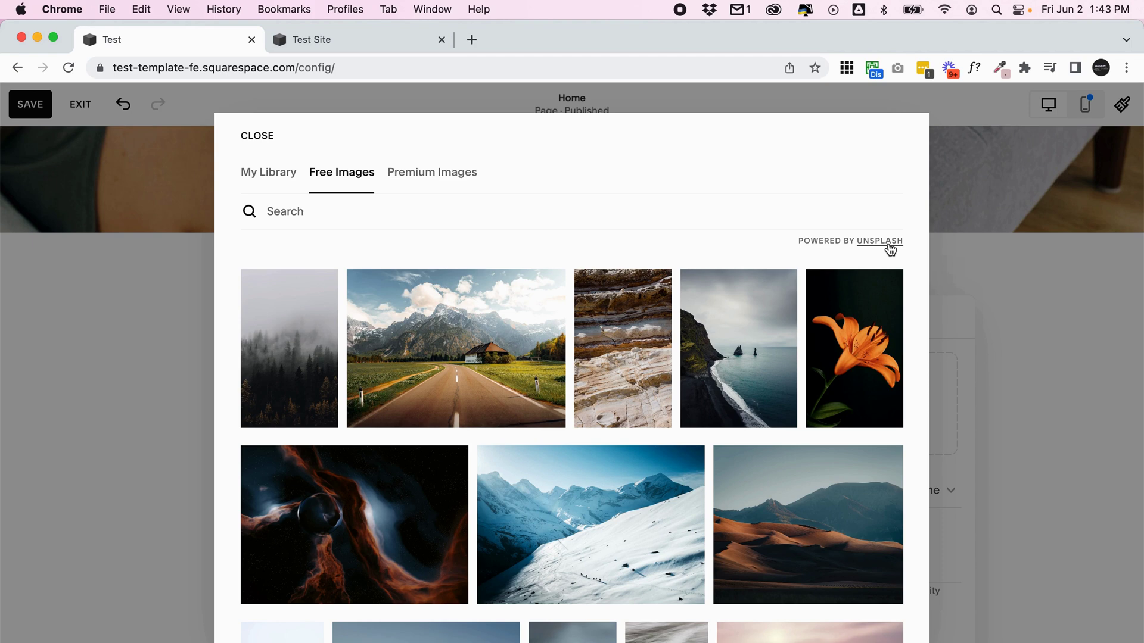
{"action": "left_click", "coordinate": [450, 179]}
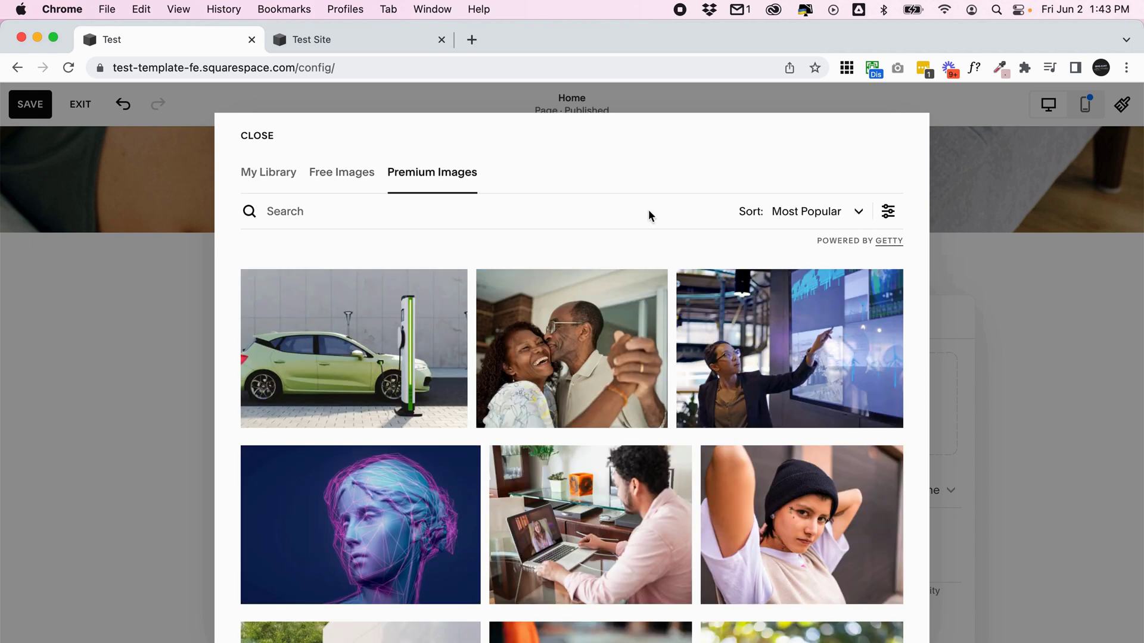
{"action": "scroll", "coordinate": [504, 334], "scroll_direction": "down", "scroll_amount": 10}
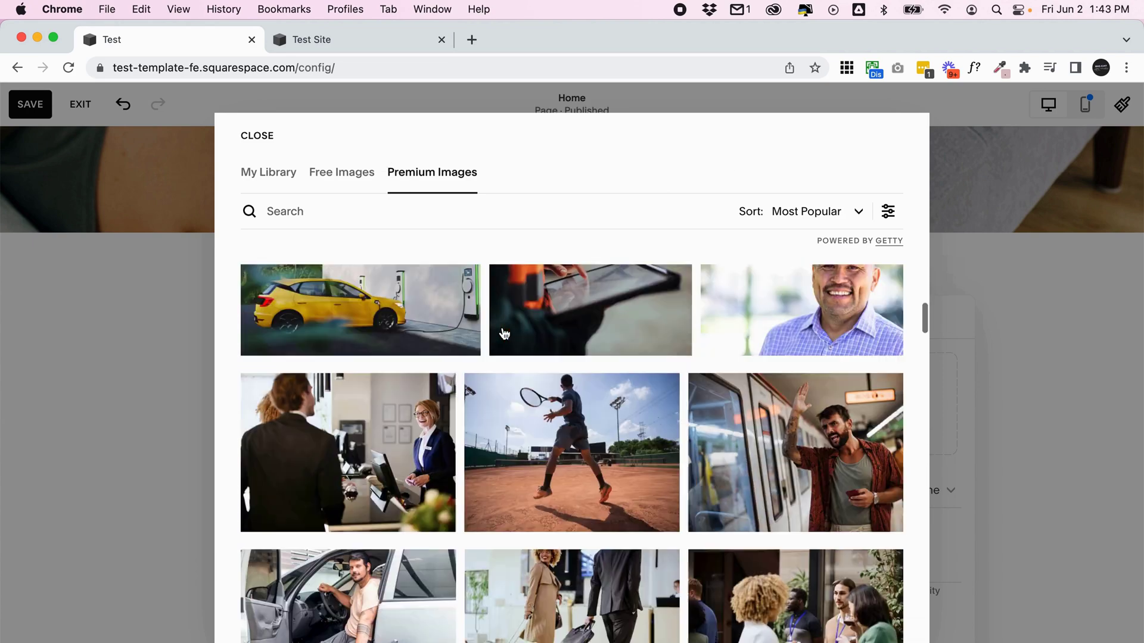
{"action": "scroll", "coordinate": [503, 333], "scroll_direction": "up", "scroll_amount": 10}
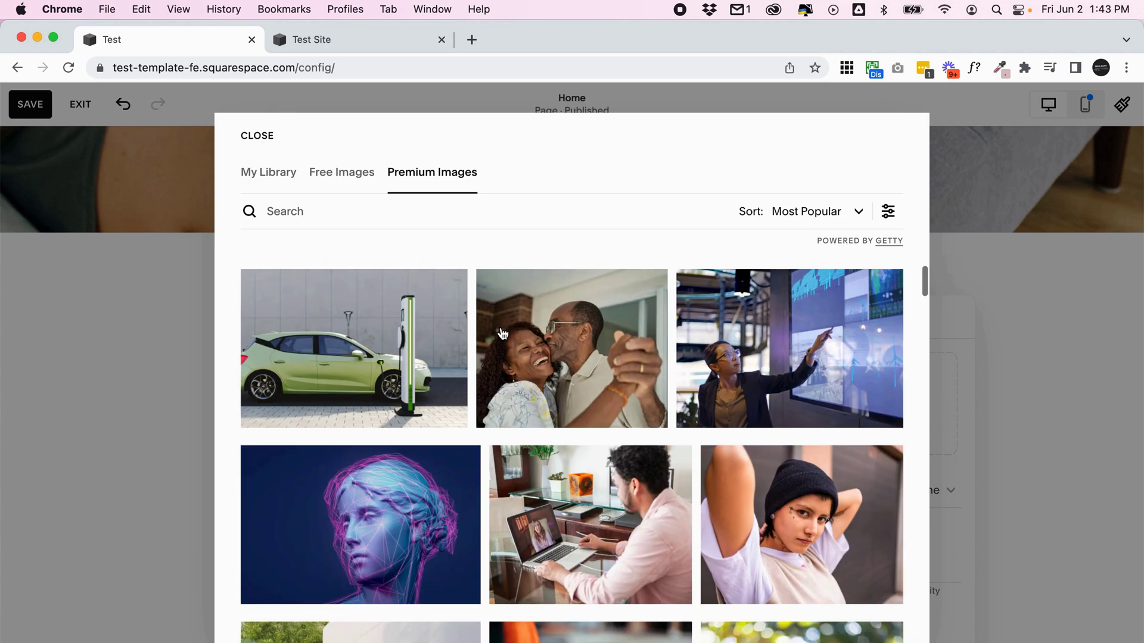
{"action": "left_click", "coordinate": [337, 212]}
{"action": "left_click", "coordinate": [356, 178]}
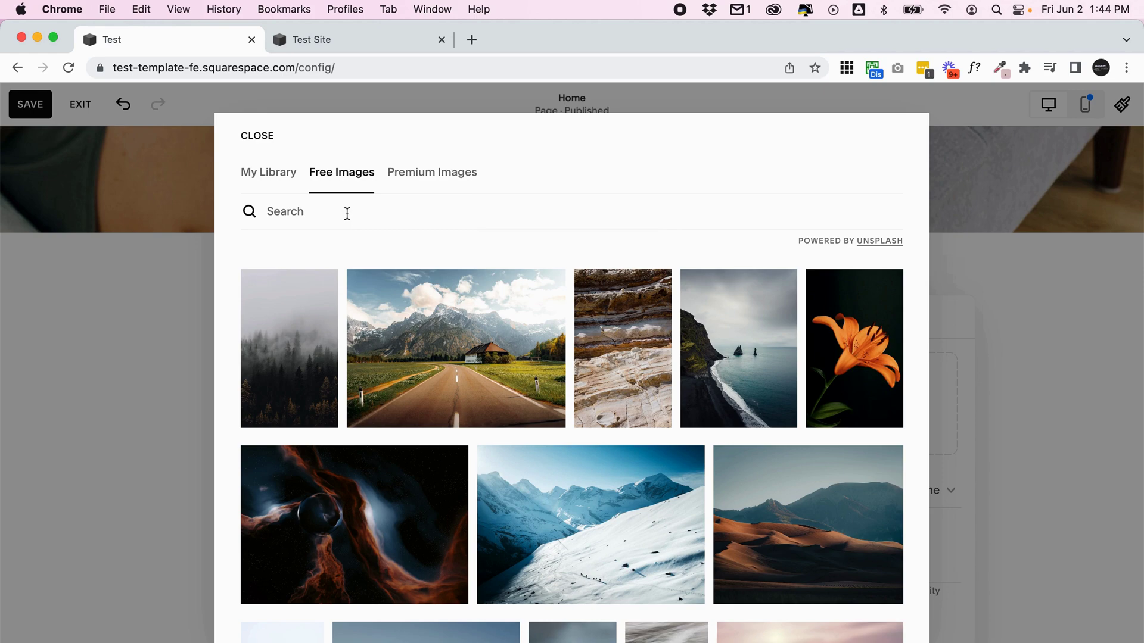
Step: Add the foggy forest Unsplash photo to the Home page image block
{"action": "left_click", "coordinate": [303, 330]}
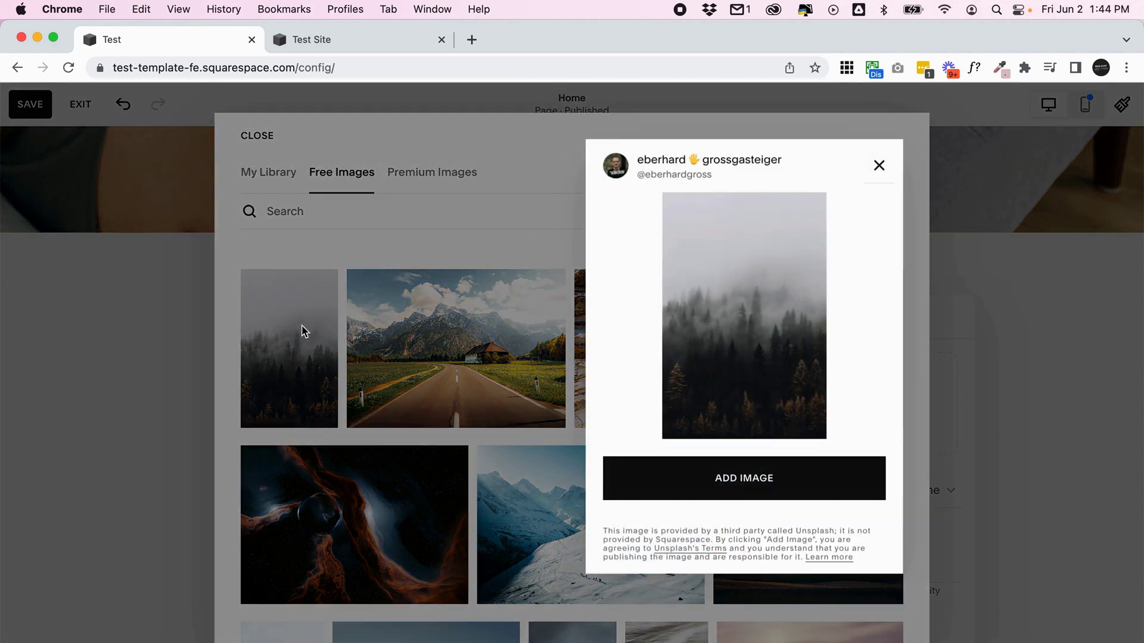
{"action": "left_click", "coordinate": [766, 477]}
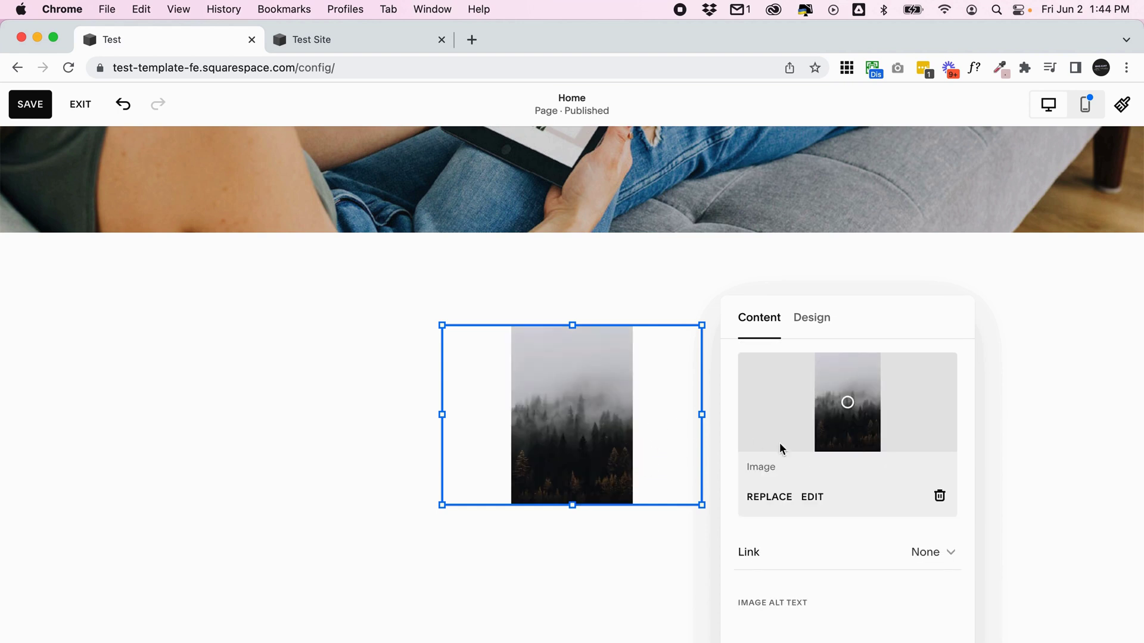
{"action": "left_click", "coordinate": [772, 498]}
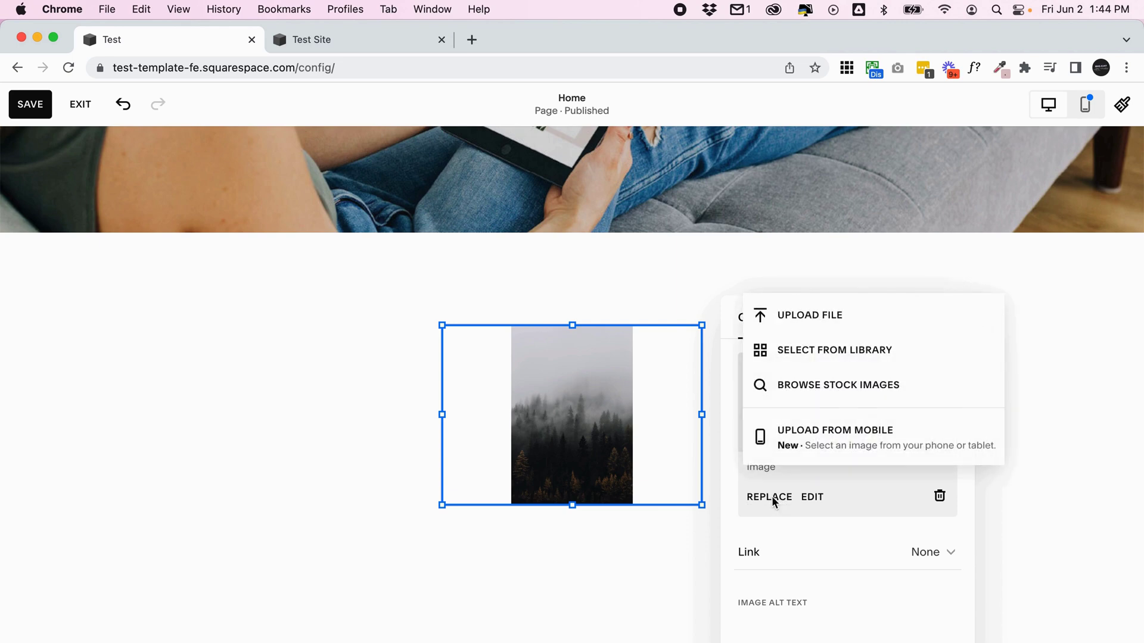
{"action": "left_click", "coordinate": [814, 355]}
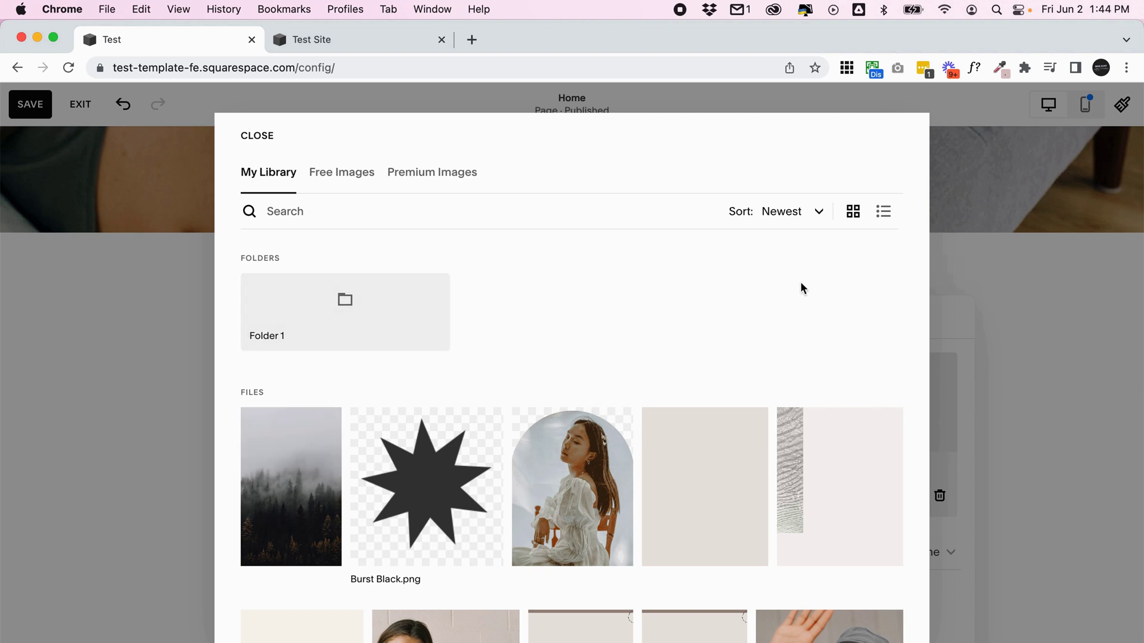
{"action": "left_click", "coordinate": [333, 177]}
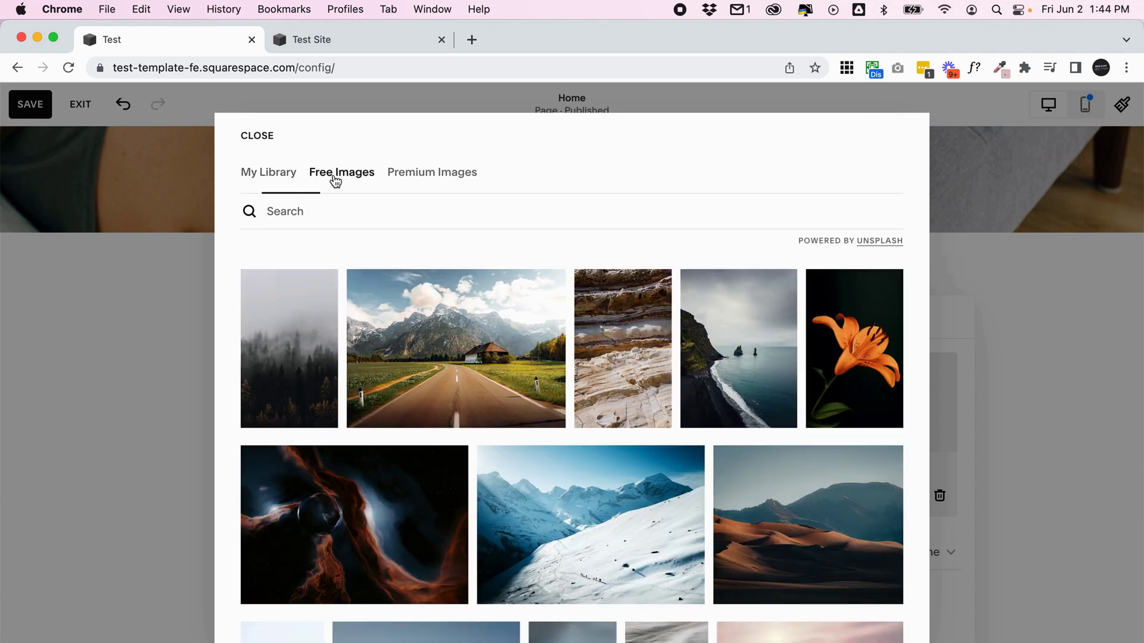
{"action": "left_click", "coordinate": [260, 180]}
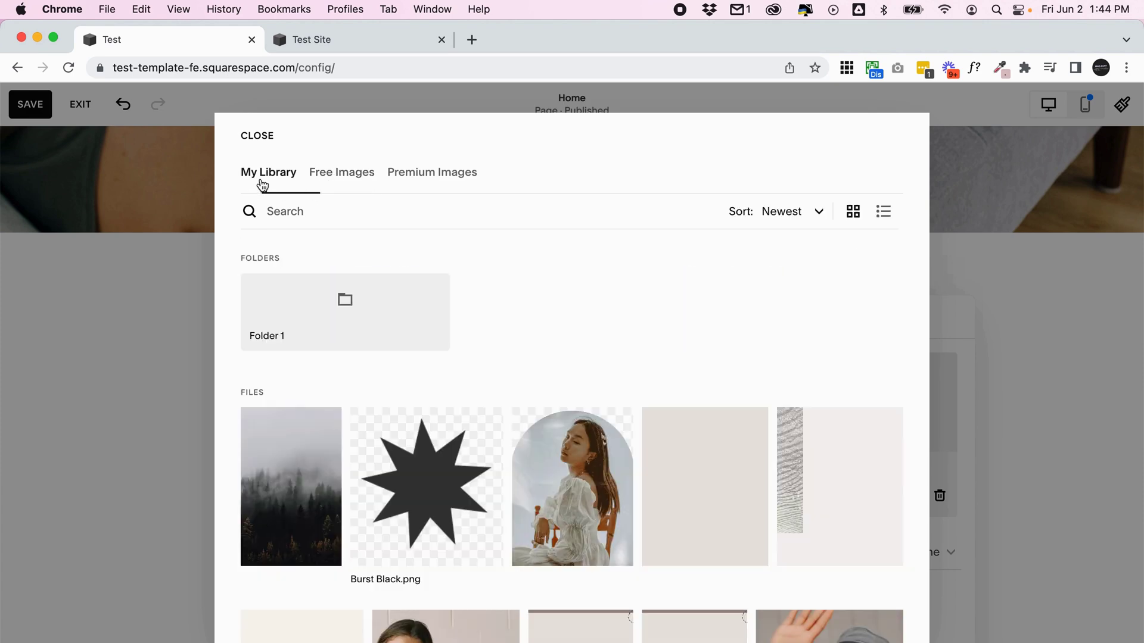
{"action": "left_click", "coordinate": [955, 320]}
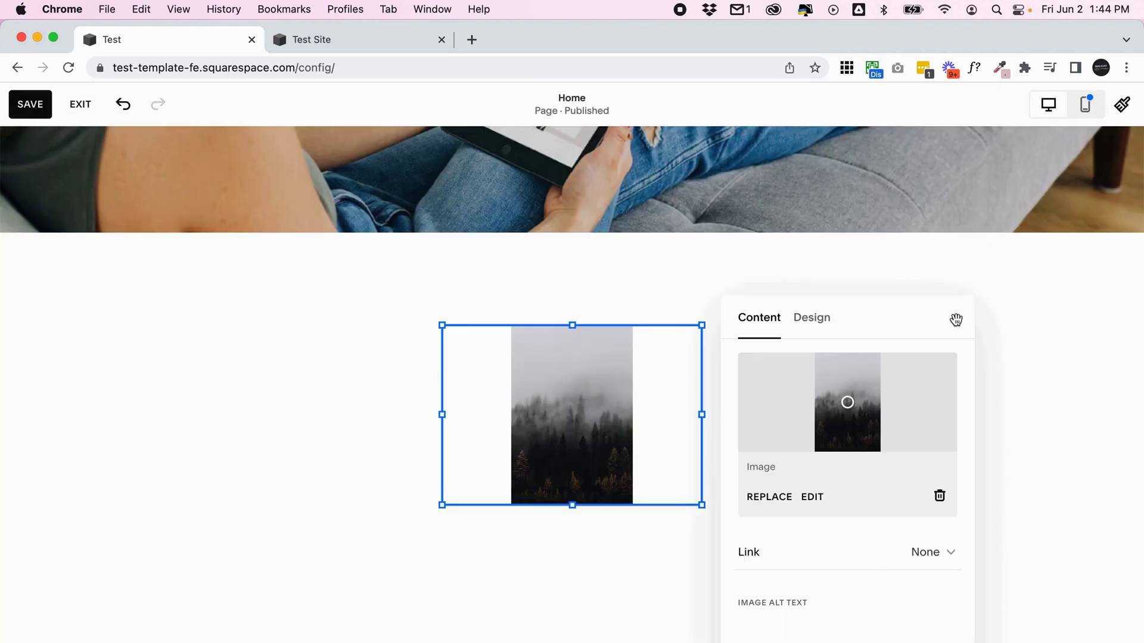
{"action": "left_click", "coordinate": [323, 337]}
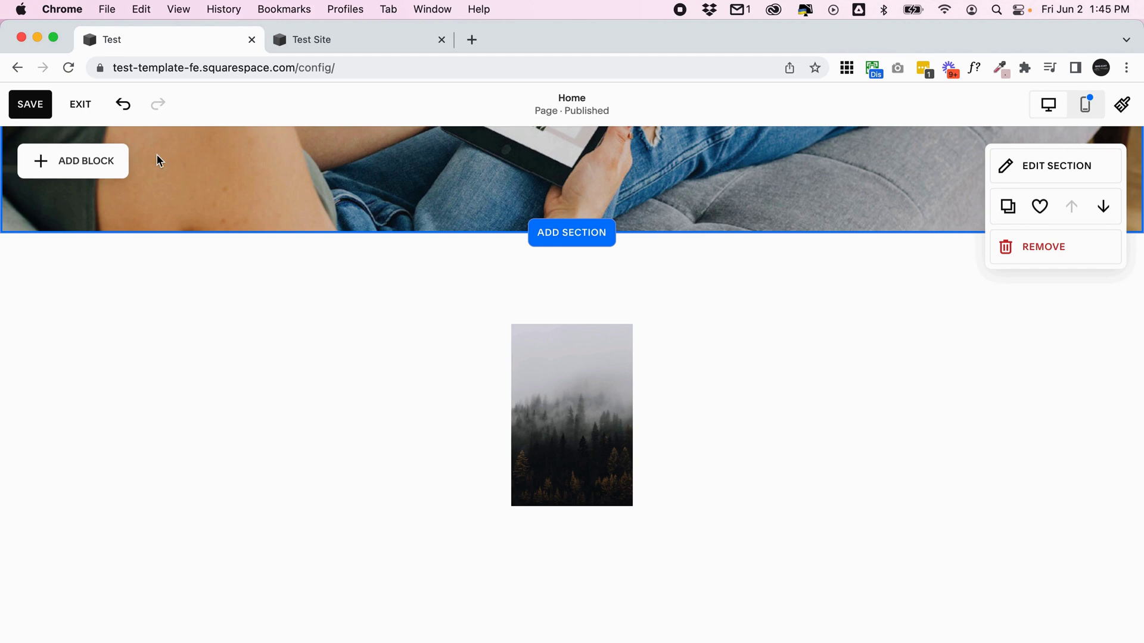
Step: Exit the page editor and return to the Asset Library's All Files view
{"action": "left_click", "coordinate": [79, 106]}
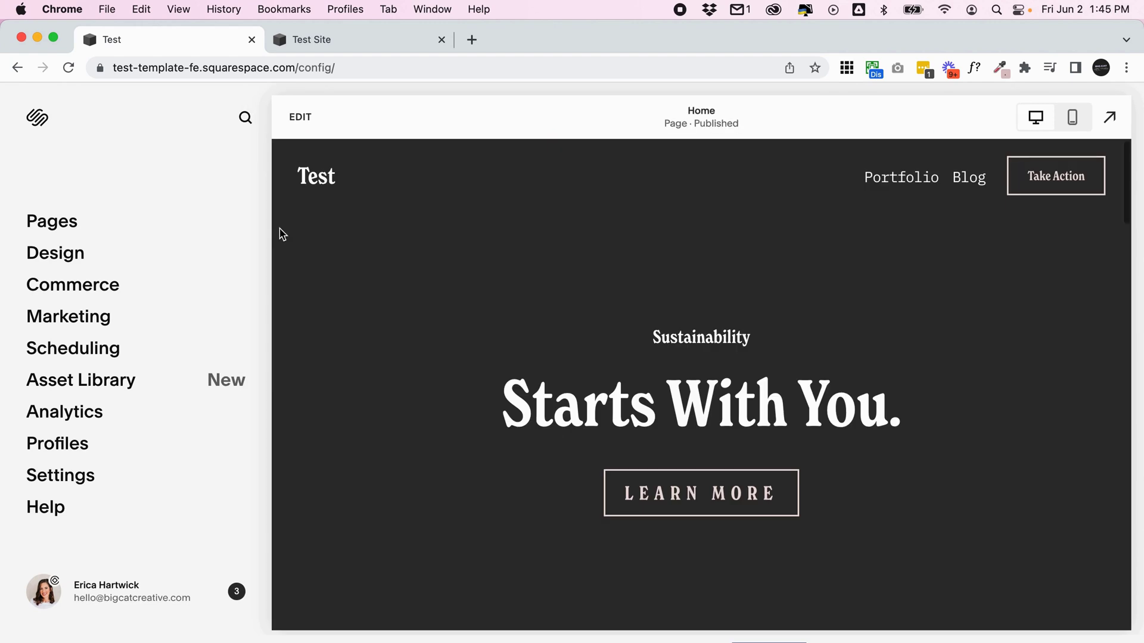
{"action": "scroll", "coordinate": [441, 275], "scroll_direction": "down", "scroll_amount": 5}
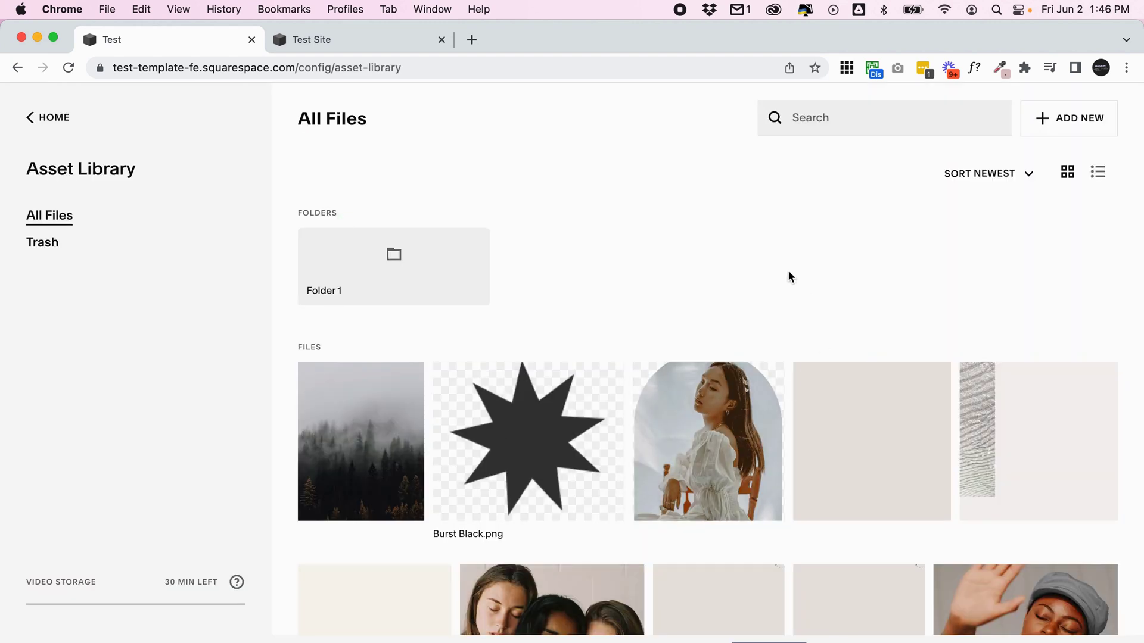